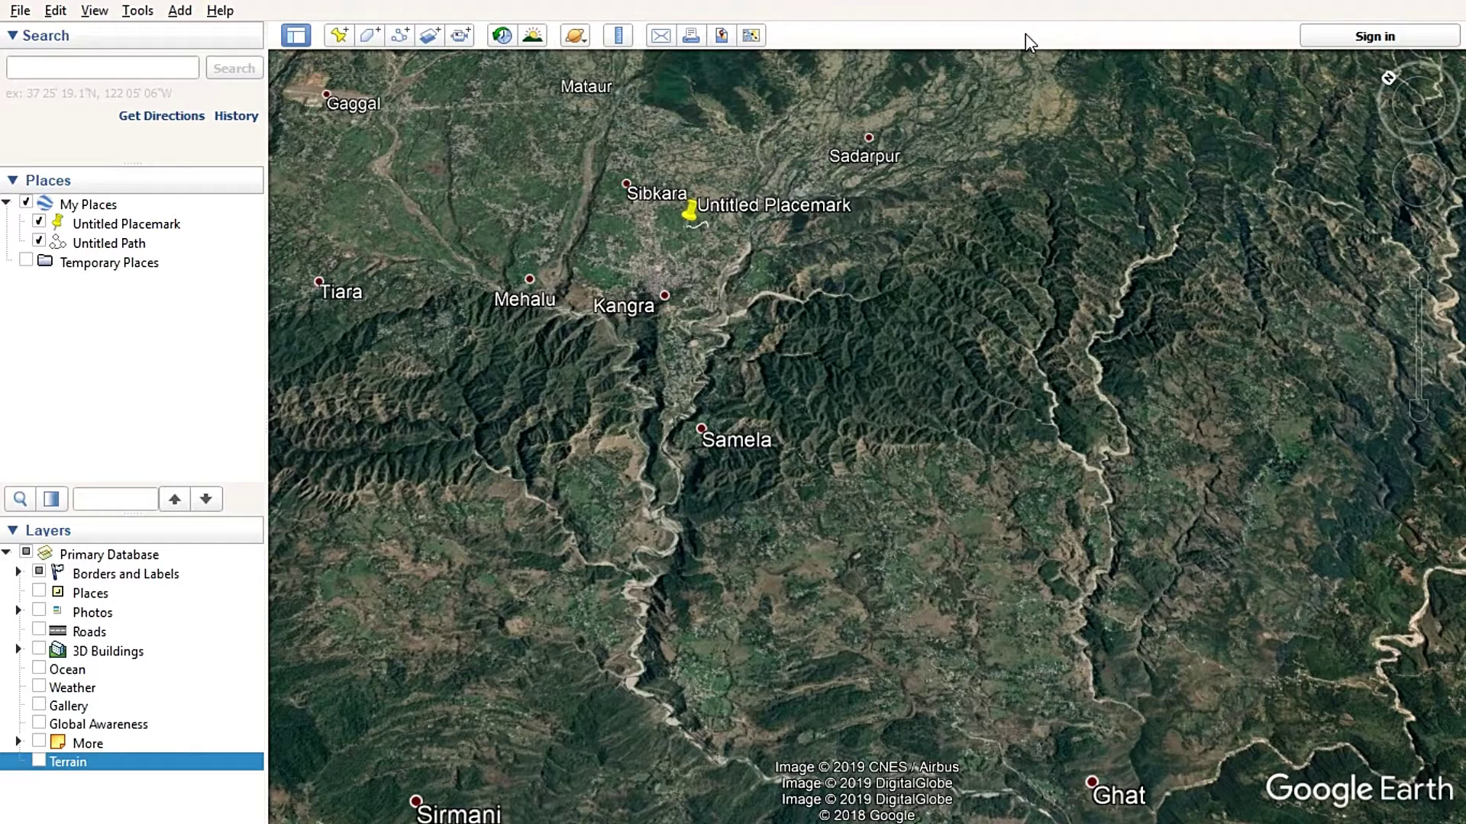
# Hide the existing Untitled Placemark and Untitled Path saved in My Places.
pyautogui.moveTo(803, 328); pyautogui.dragTo(794, 546)
pyautogui.moveTo(645, 456); pyautogui.dragTo(709, 516)
pyautogui.scroll(2, 762, 632)
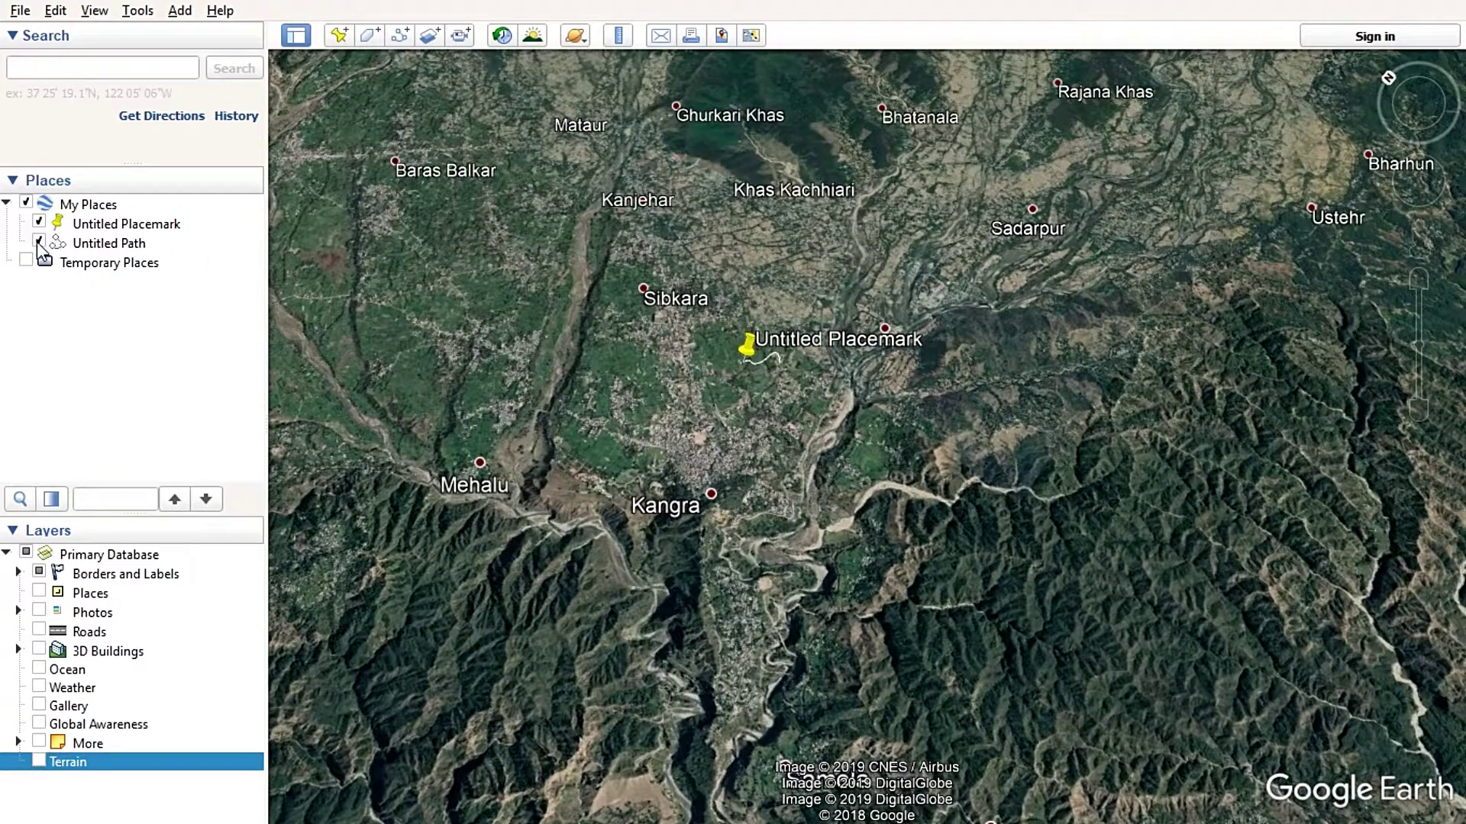
pyautogui.click(38, 242)
pyautogui.click(38, 222)
pyautogui.moveTo(726, 513); pyautogui.dragTo(739, 618)
pyautogui.scroll(2, 764, 662)
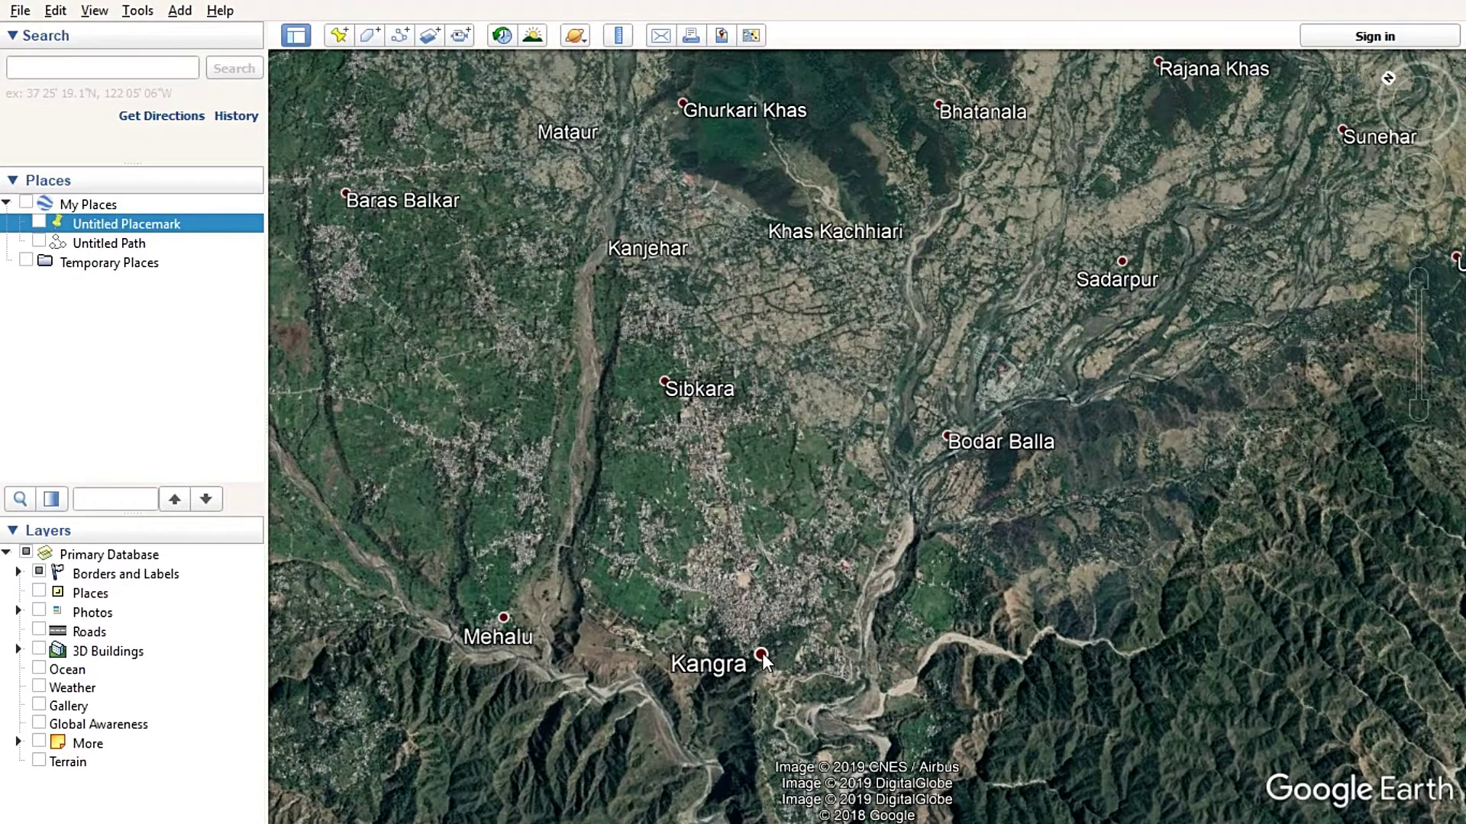
# Set Kangra as the starting point for directions.
pyautogui.moveTo(926, 383); pyautogui.dragTo(931, 435)
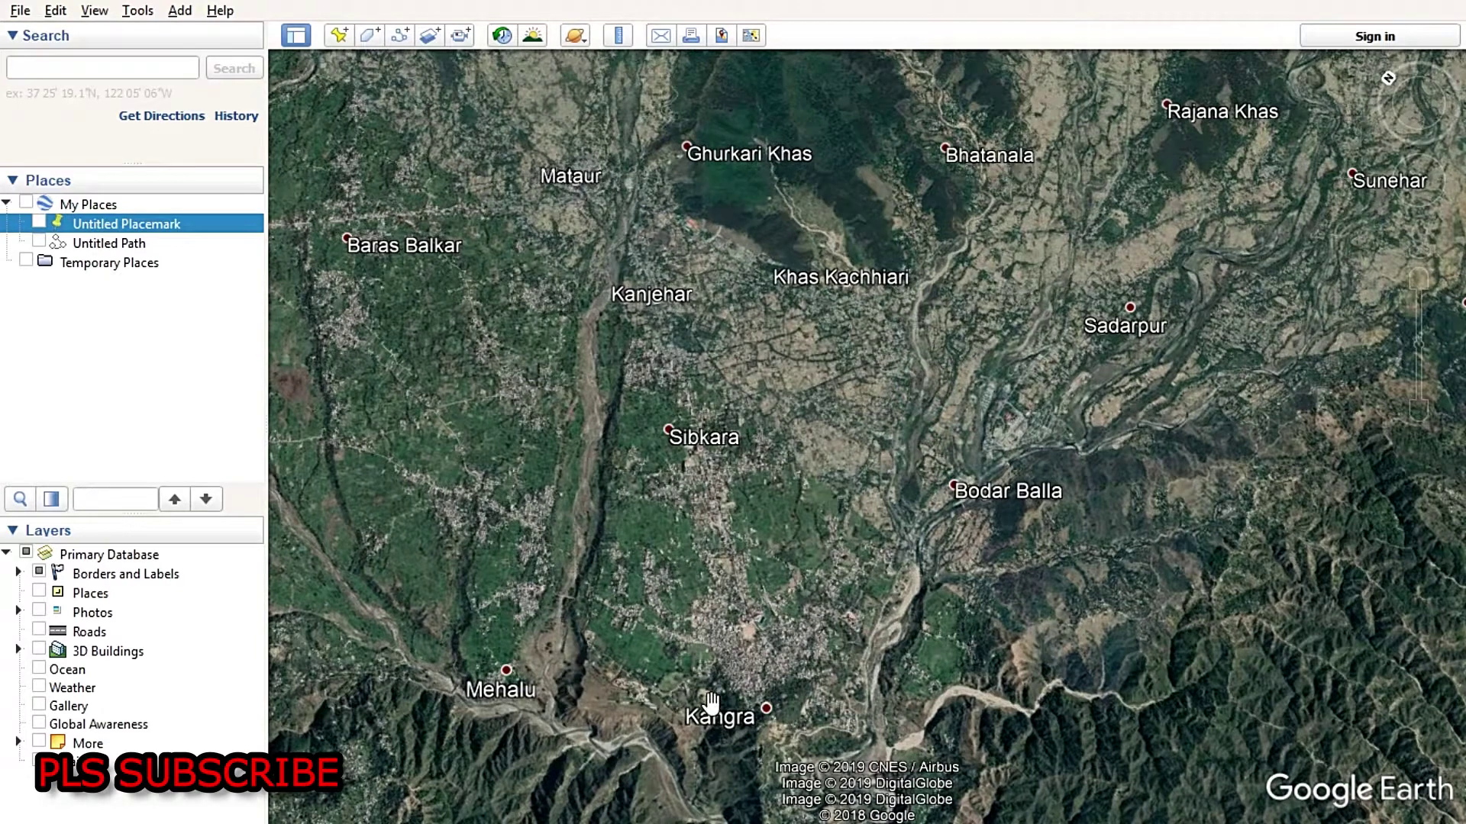
pyautogui.moveTo(706, 683); pyautogui.dragTo(702, 606)
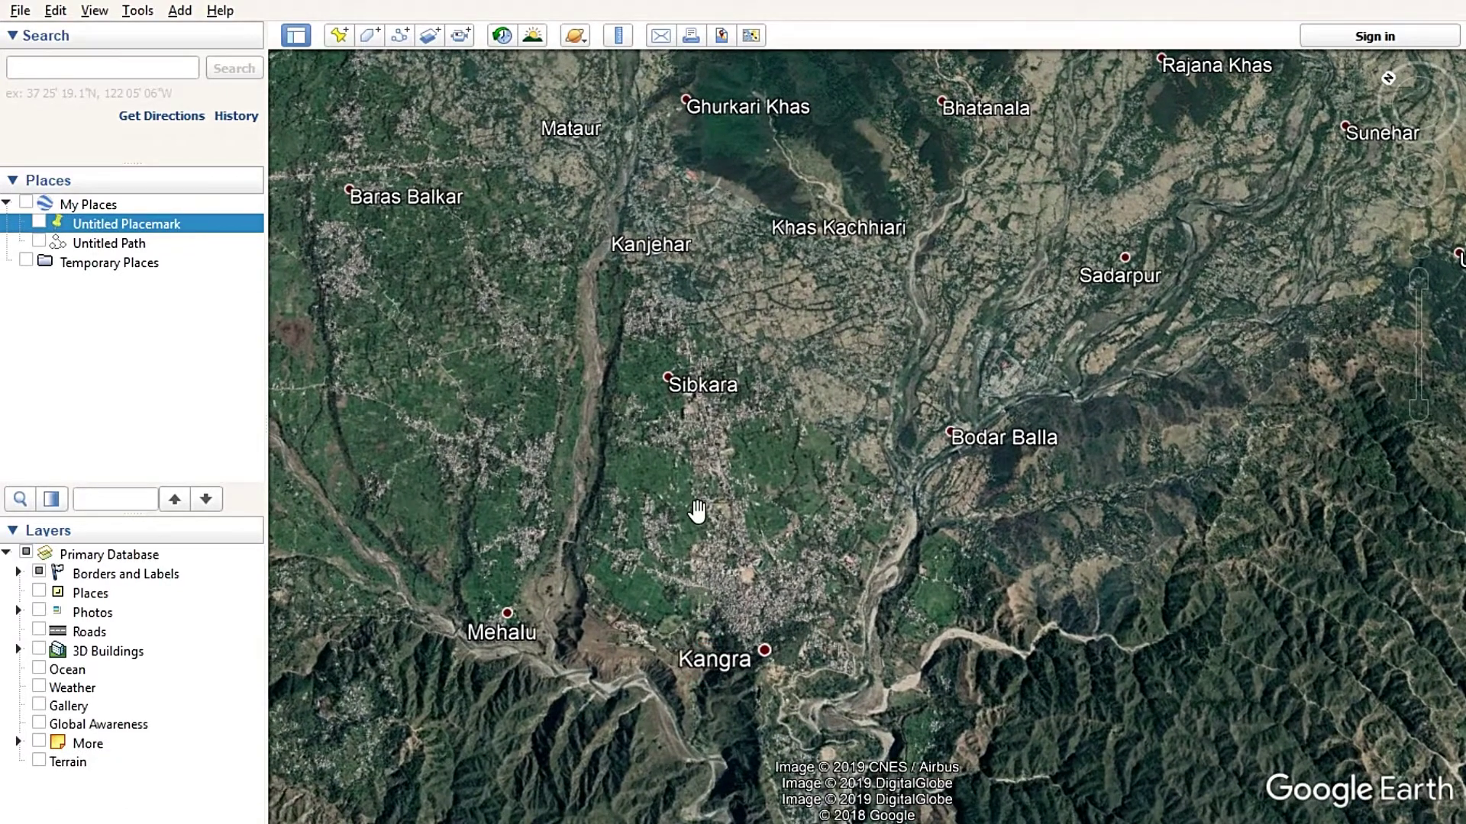
pyautogui.rightClick(764, 650)
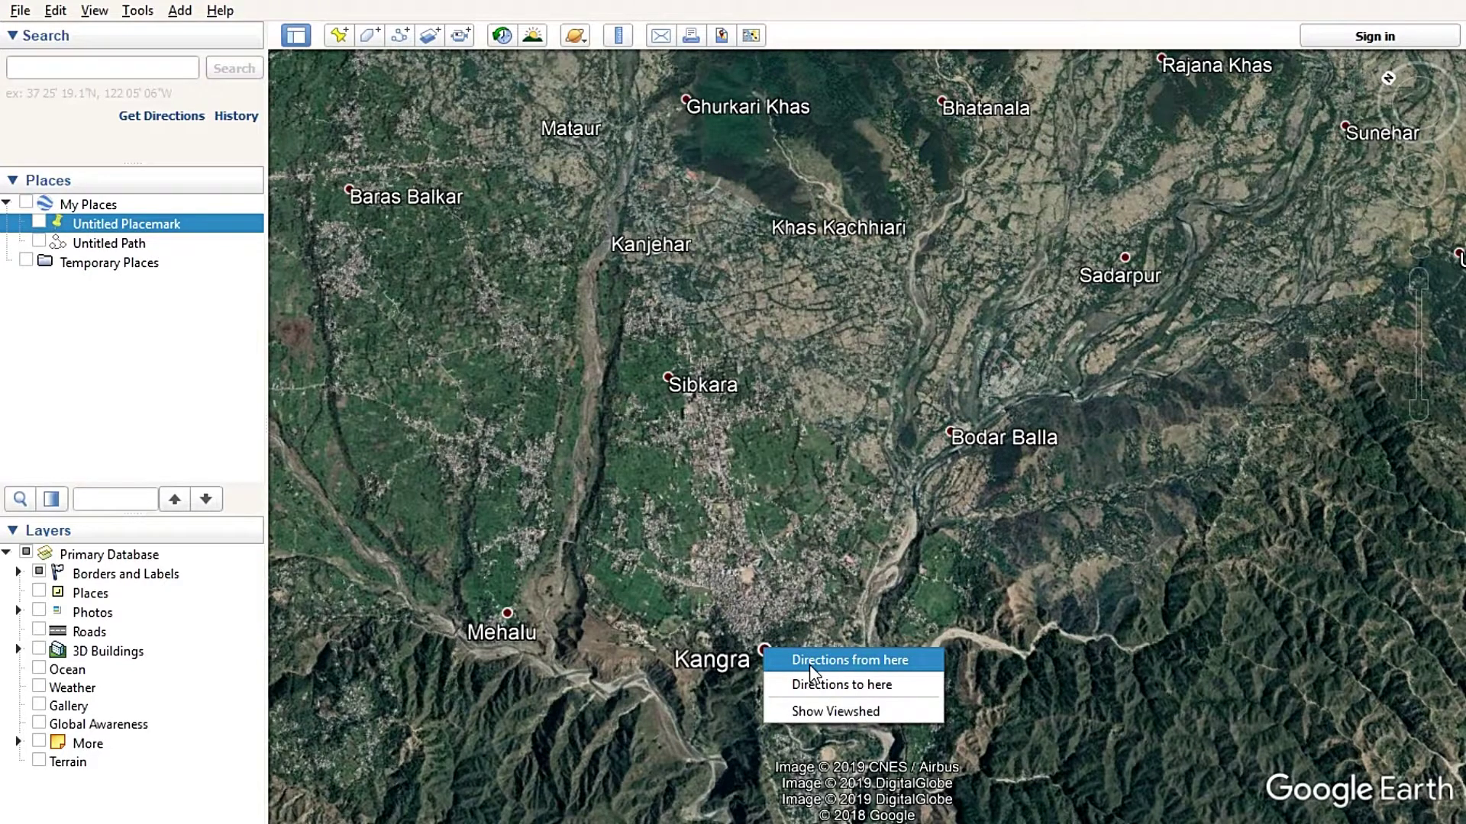
pyautogui.click(810, 668)
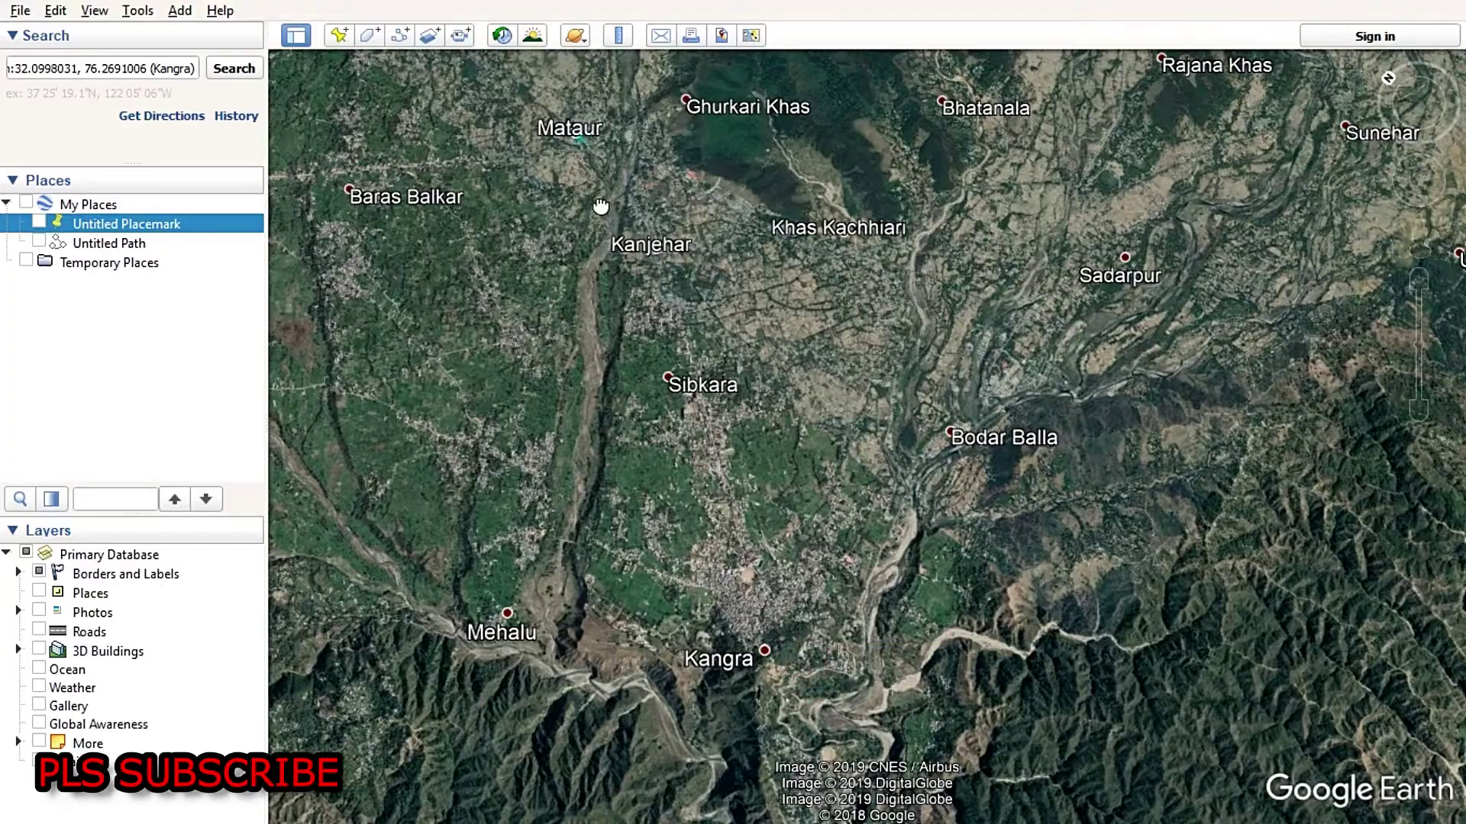
# Set Mataur as the destination to get the driving route from Kangra.
pyautogui.scroll(3, 618, 276)
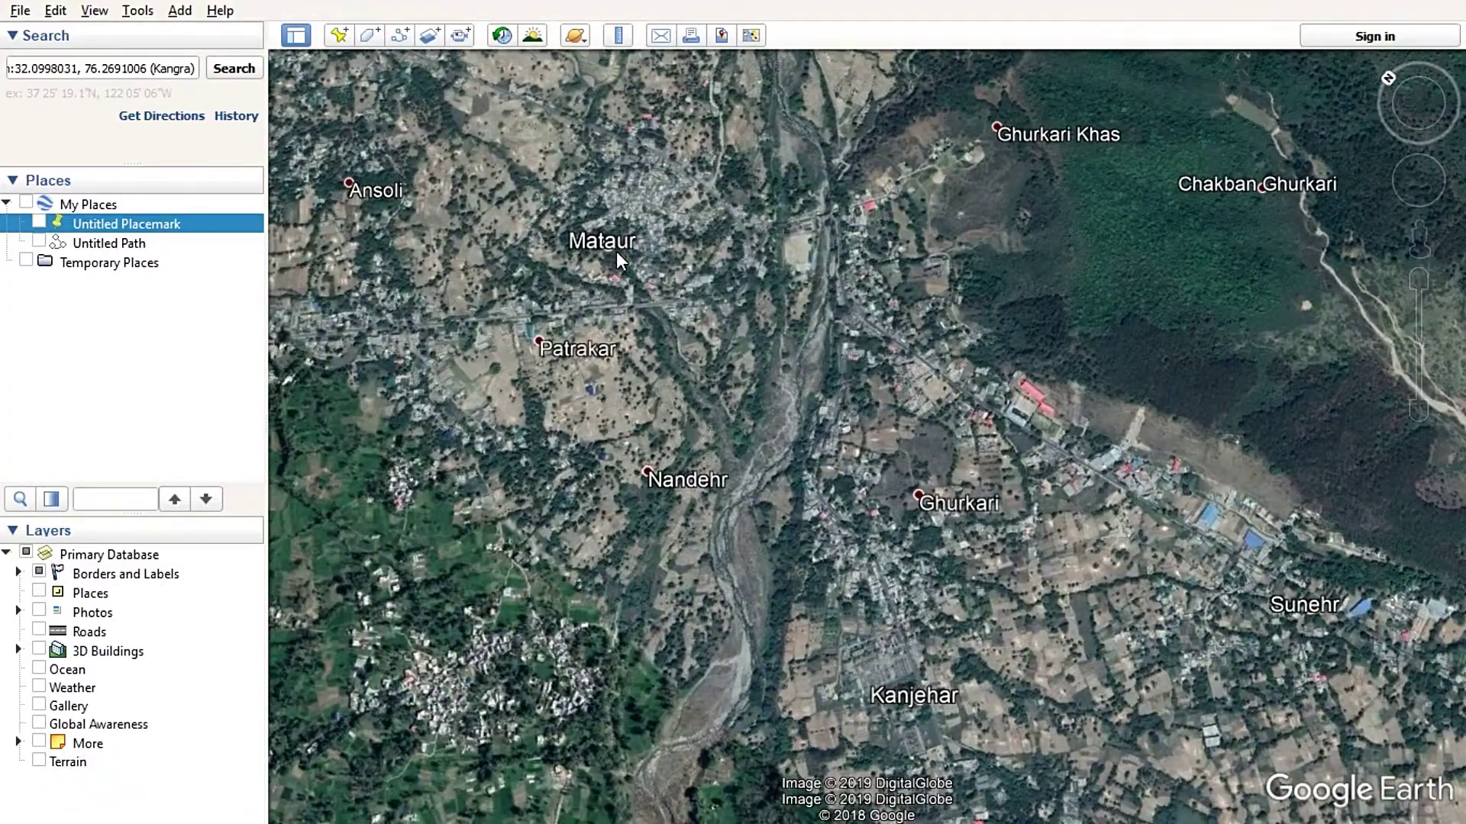
pyautogui.scroll(2, 617, 253)
pyautogui.scroll(2, 616, 251)
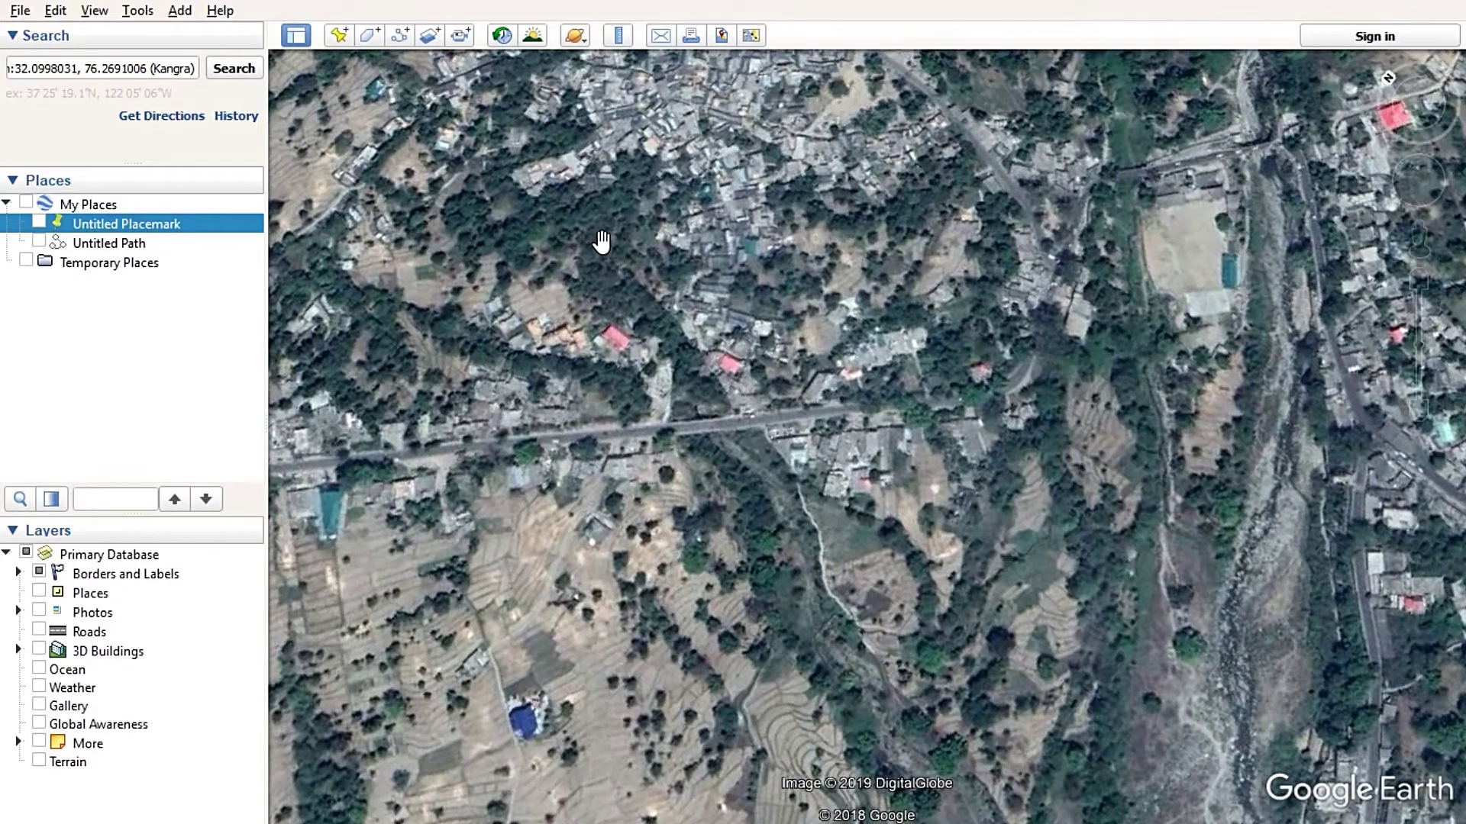
pyautogui.scroll(-2, 594, 242)
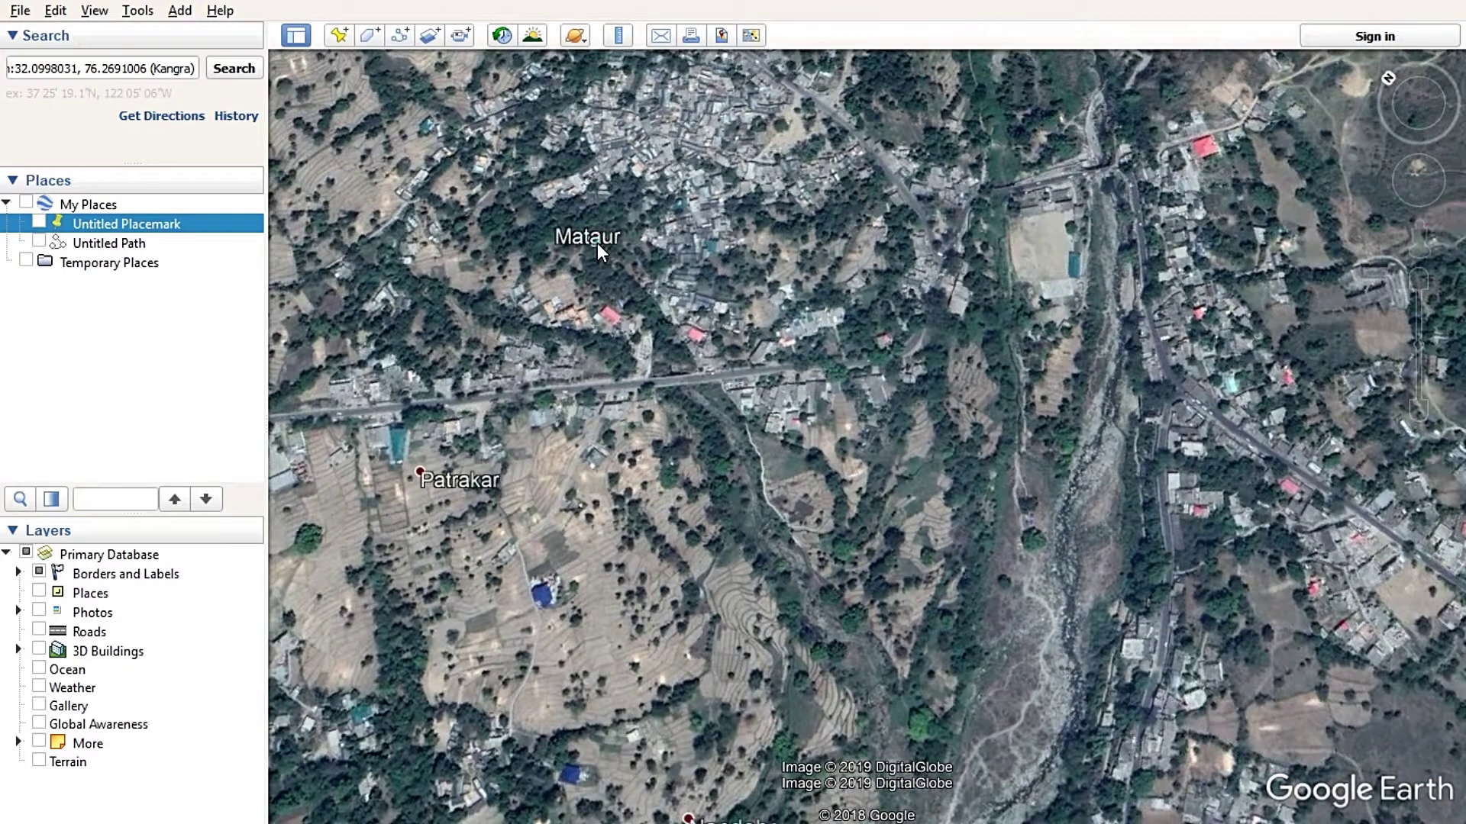
pyautogui.rightClick(597, 243)
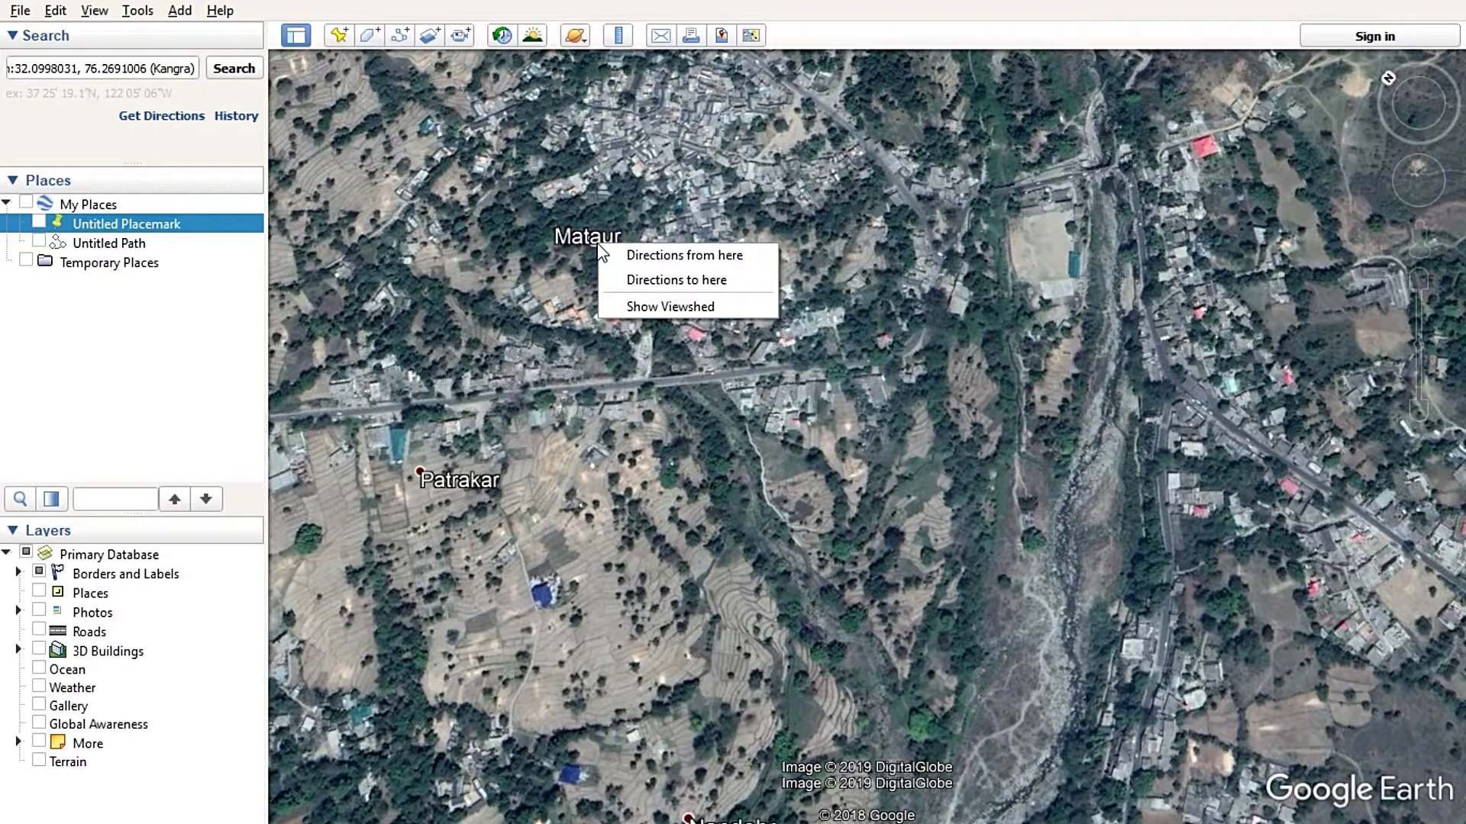
pyautogui.click(636, 281)
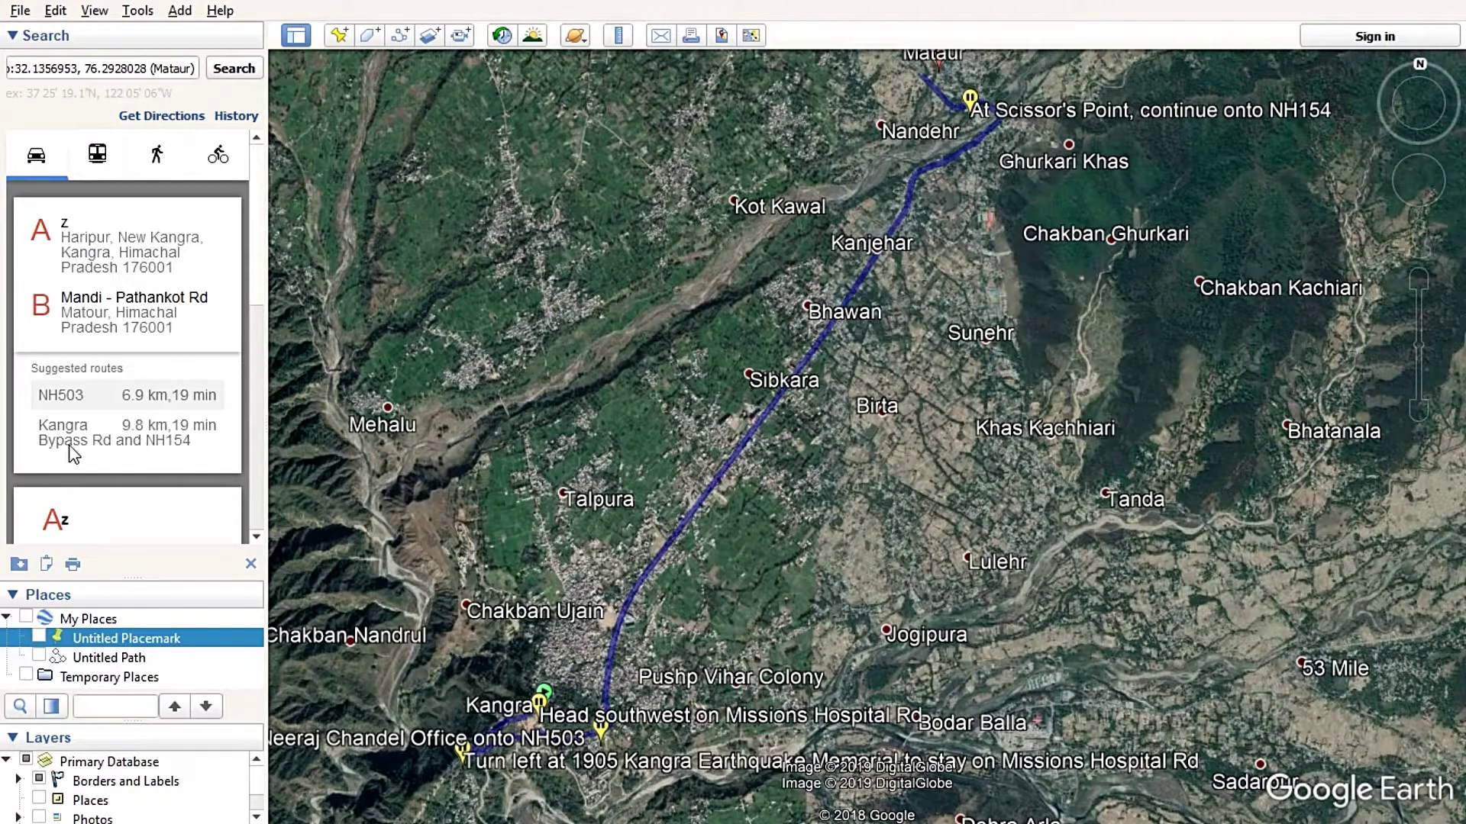
# Display the suggested route via Kangra Bypass Rd and NH154, and clear the direction results from the map.
pyautogui.click(159, 447)
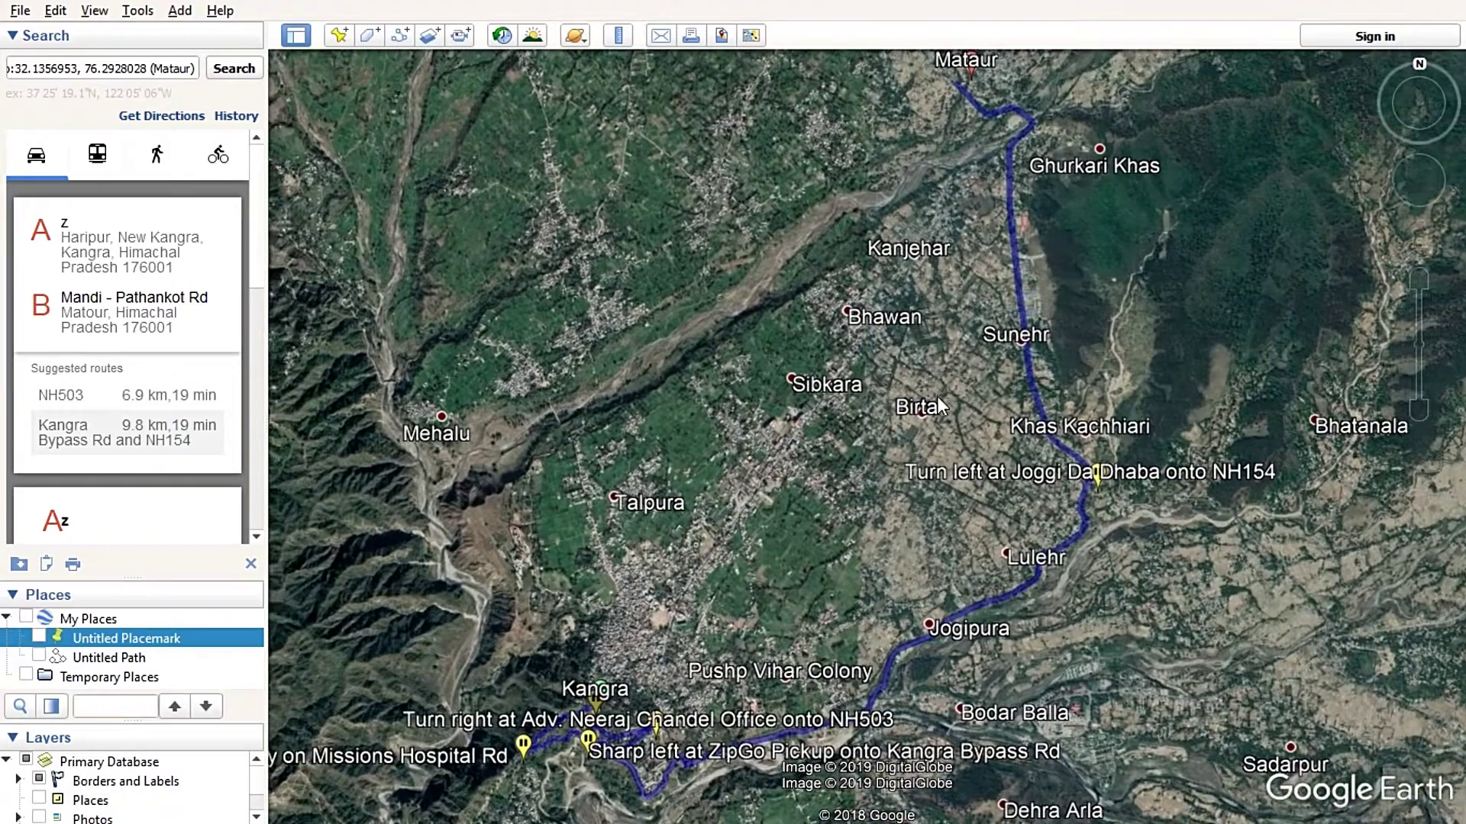
pyautogui.moveTo(938, 398); pyautogui.dragTo(780, 355)
pyautogui.click(710, 406)
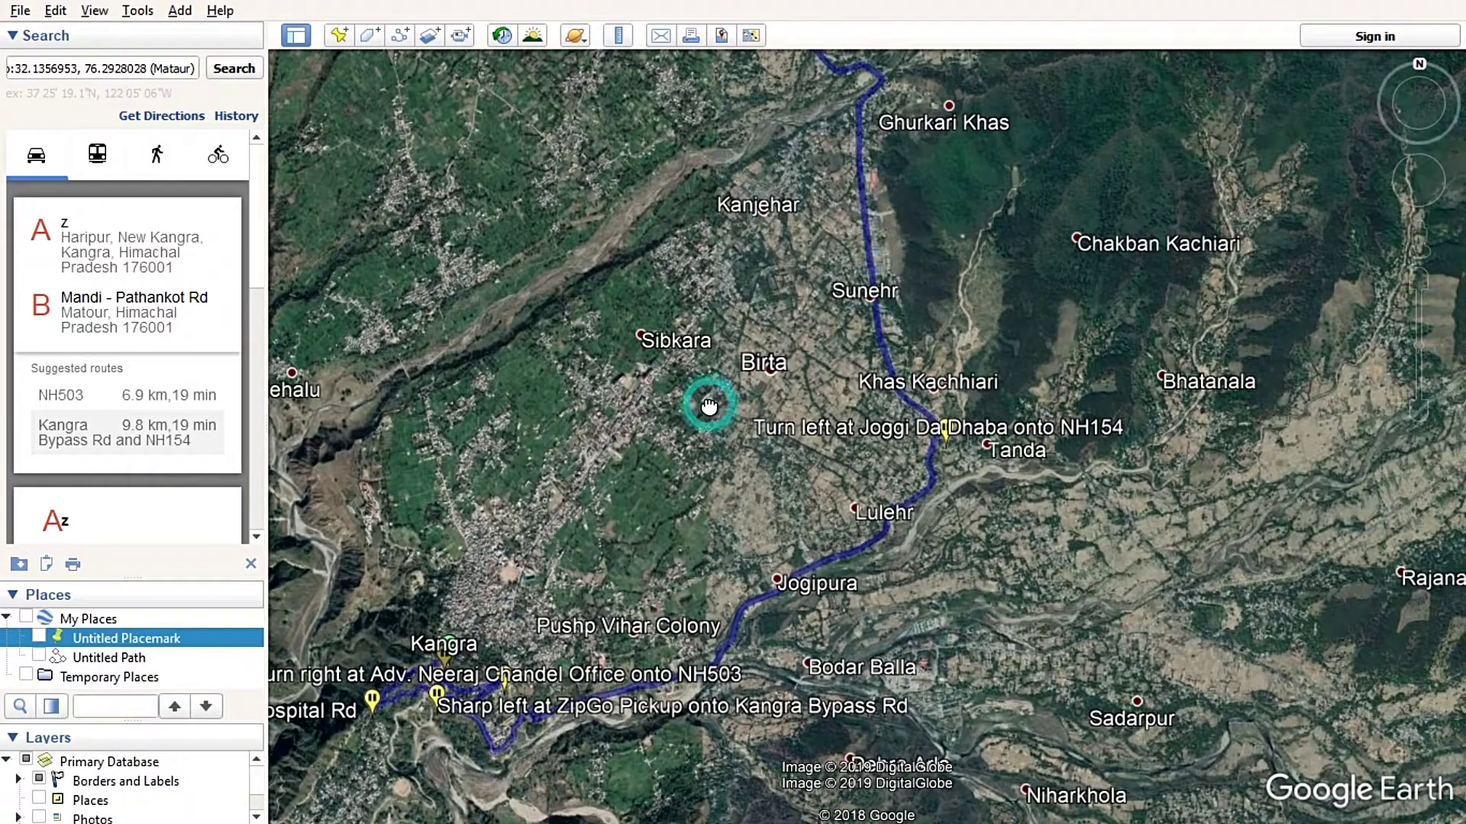
pyautogui.click(249, 568)
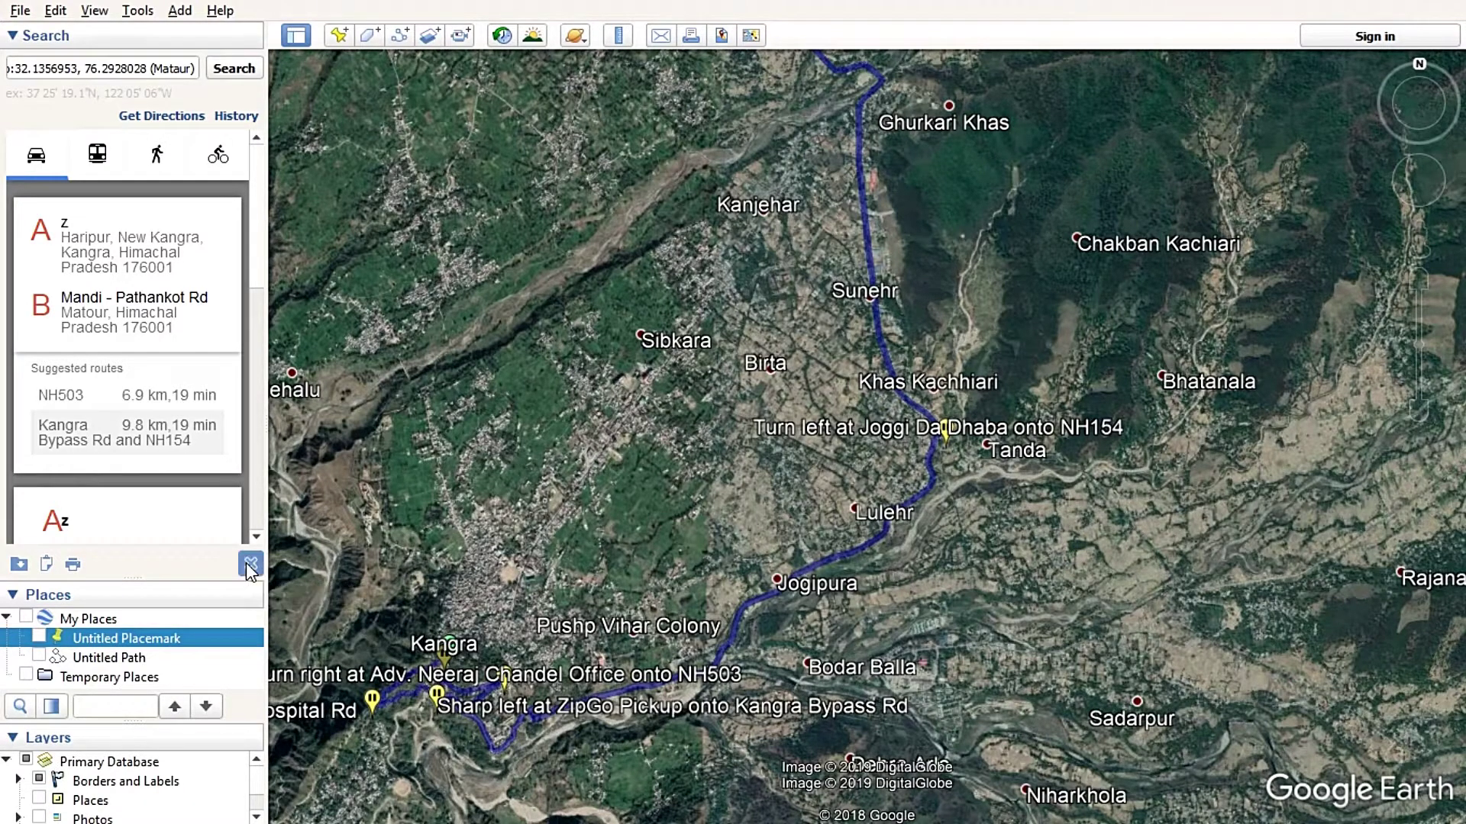
pyautogui.click(713, 540)
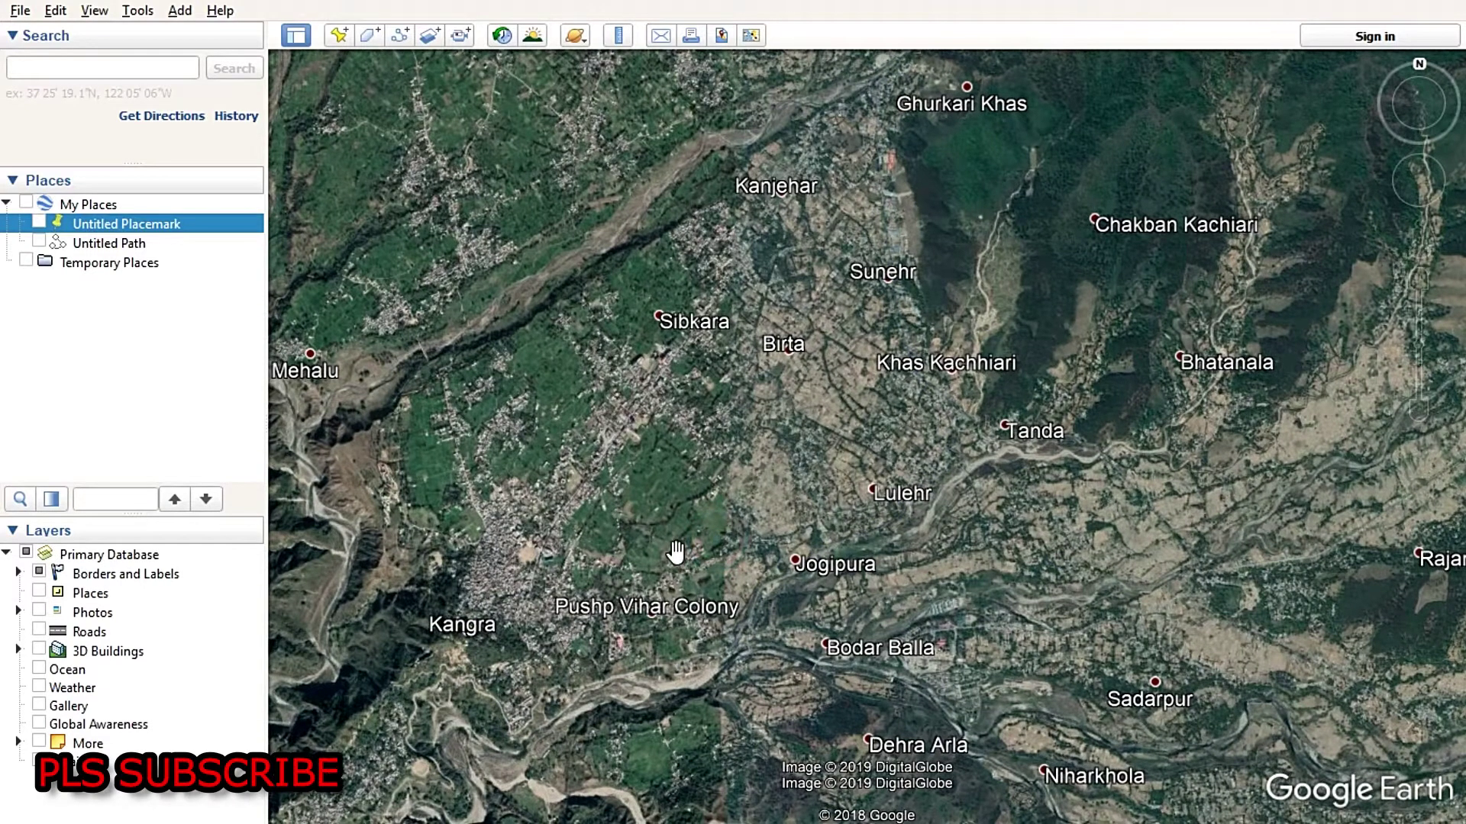
# Add a placemark with the default name in the fields south of Sibkara, at about 32°6'24"N, 76°16'45"E.
pyautogui.moveTo(653, 350); pyautogui.dragTo(613, 510)
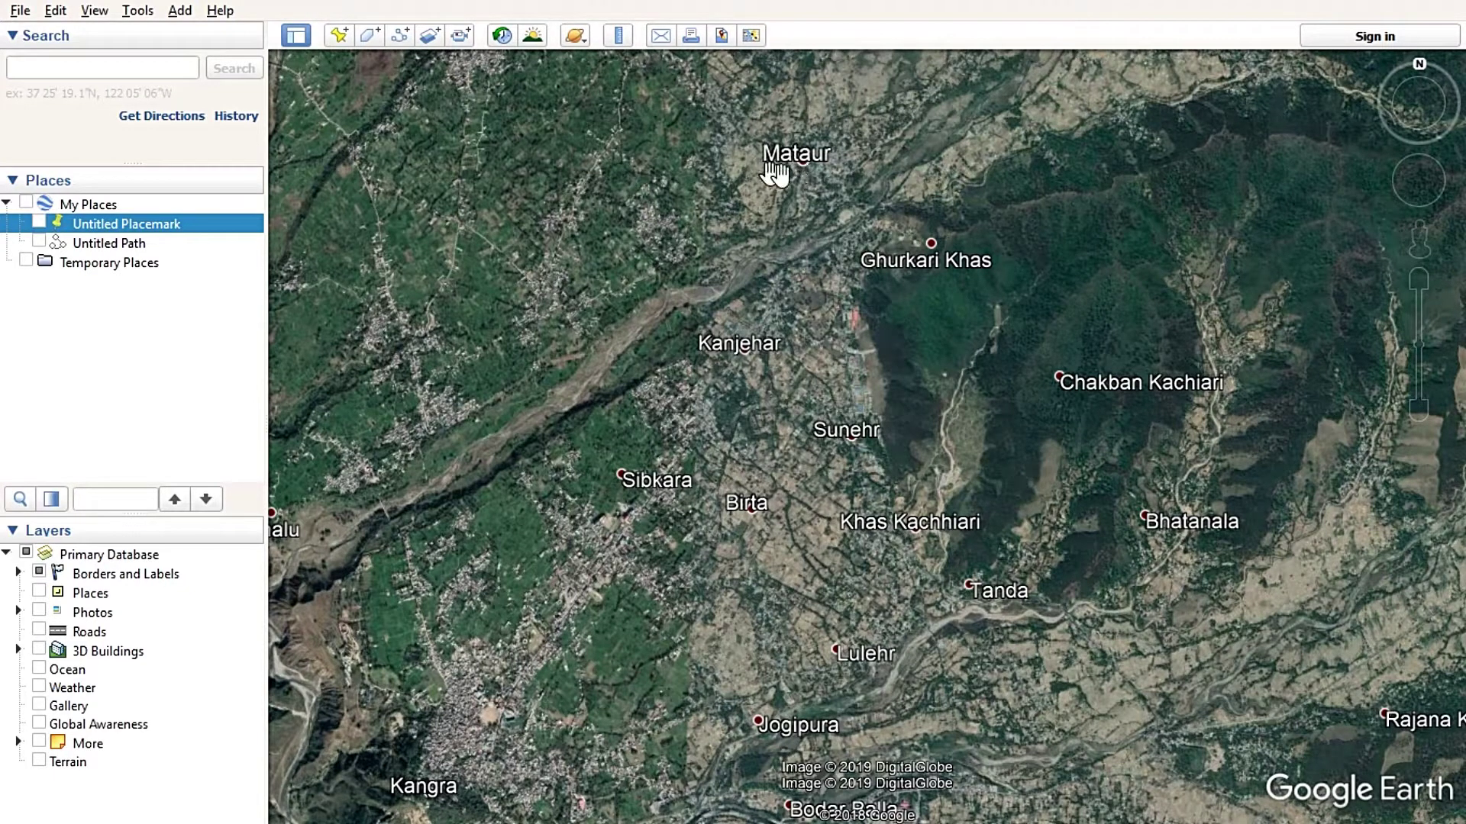
pyautogui.moveTo(607, 668); pyautogui.dragTo(607, 648)
pyautogui.click(589, 613)
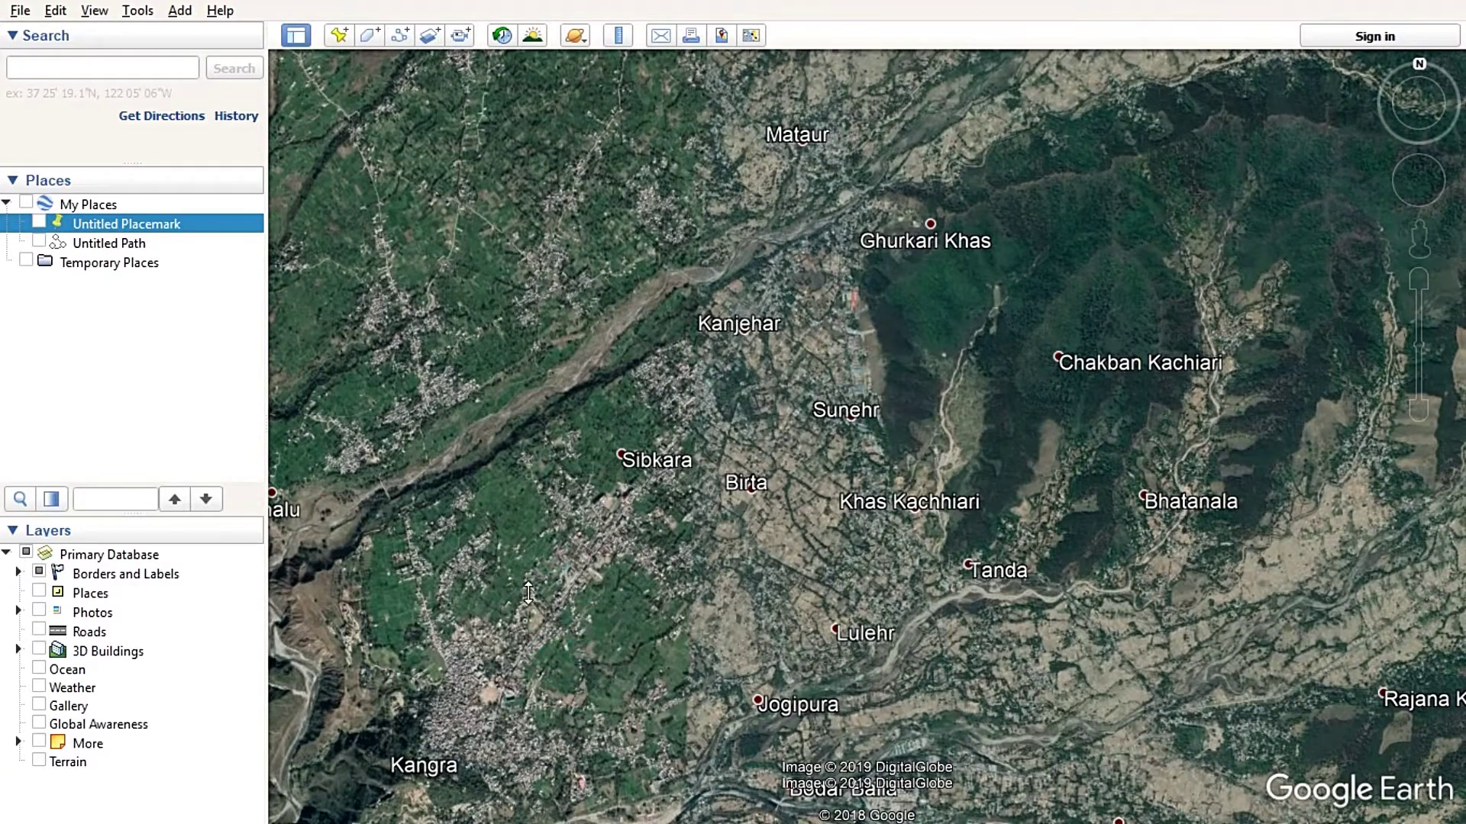
pyautogui.moveTo(523, 597); pyautogui.dragTo(603, 642, button='right')
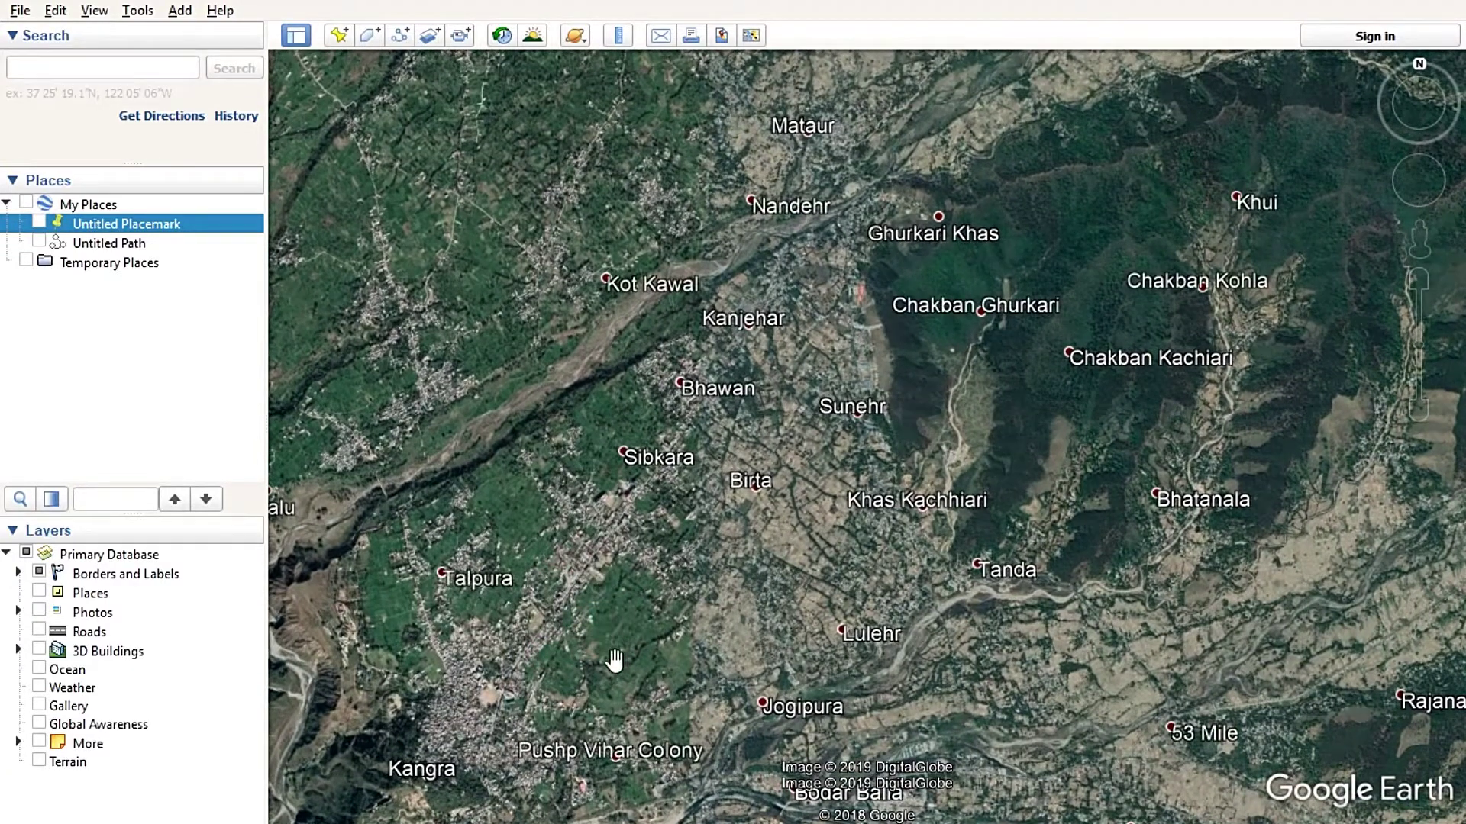
pyautogui.click(340, 40)
pyautogui.moveTo(836, 466); pyautogui.dragTo(589, 661)
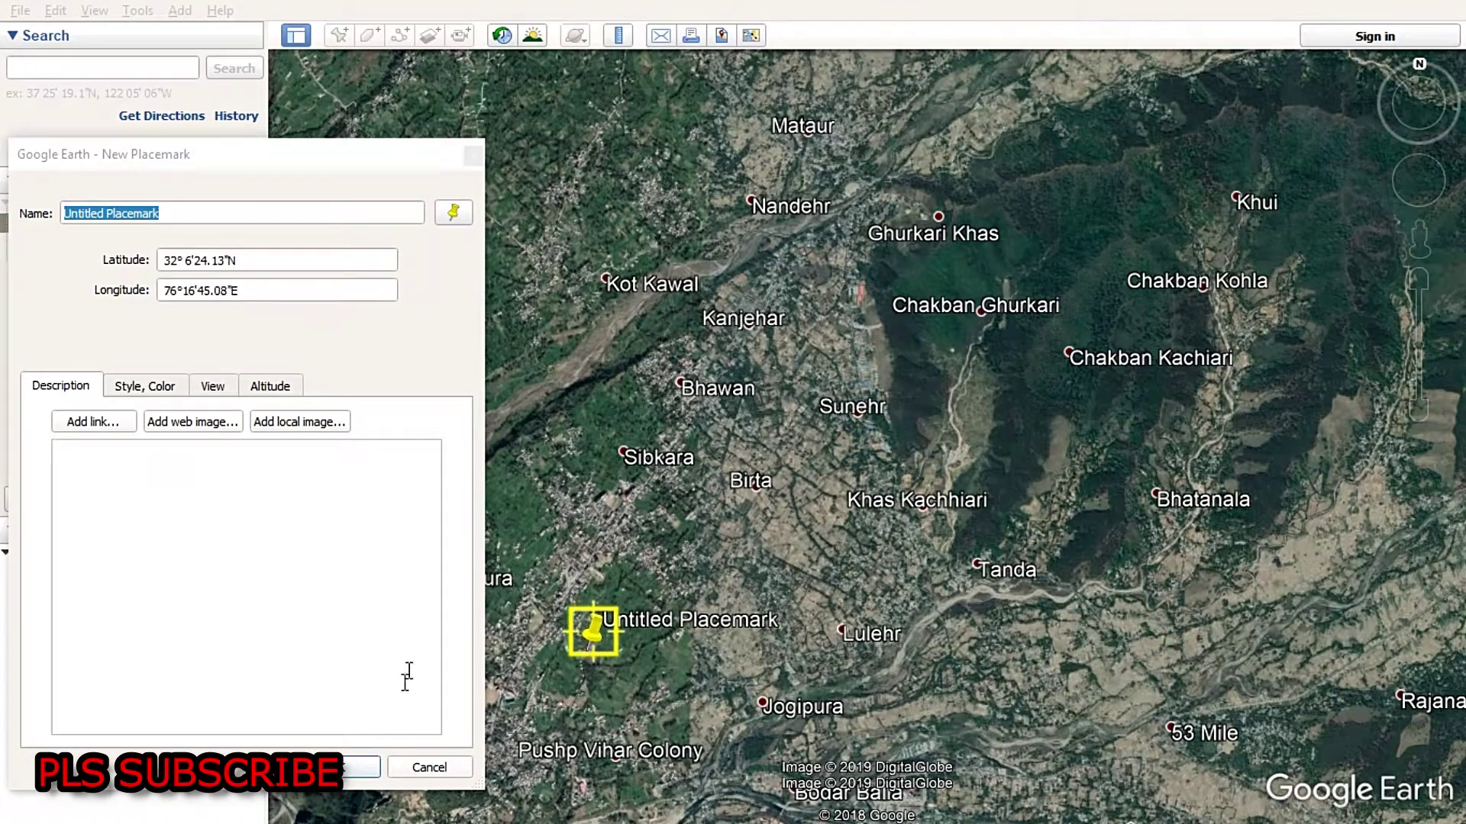
pyautogui.click(344, 769)
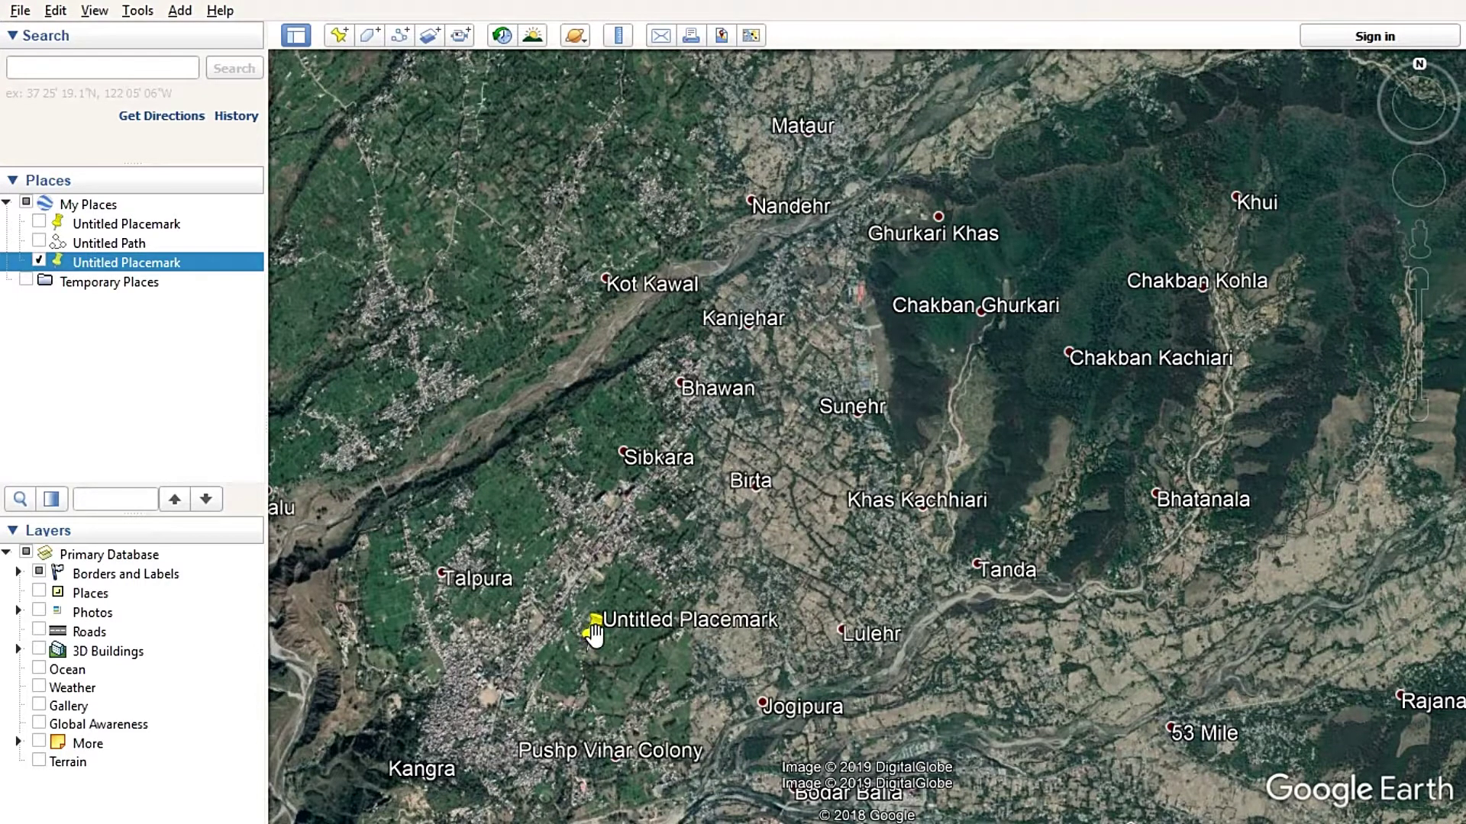
# Get directions from the new placemark south of Sibkara to Mataur.
pyautogui.rightClick(593, 633)
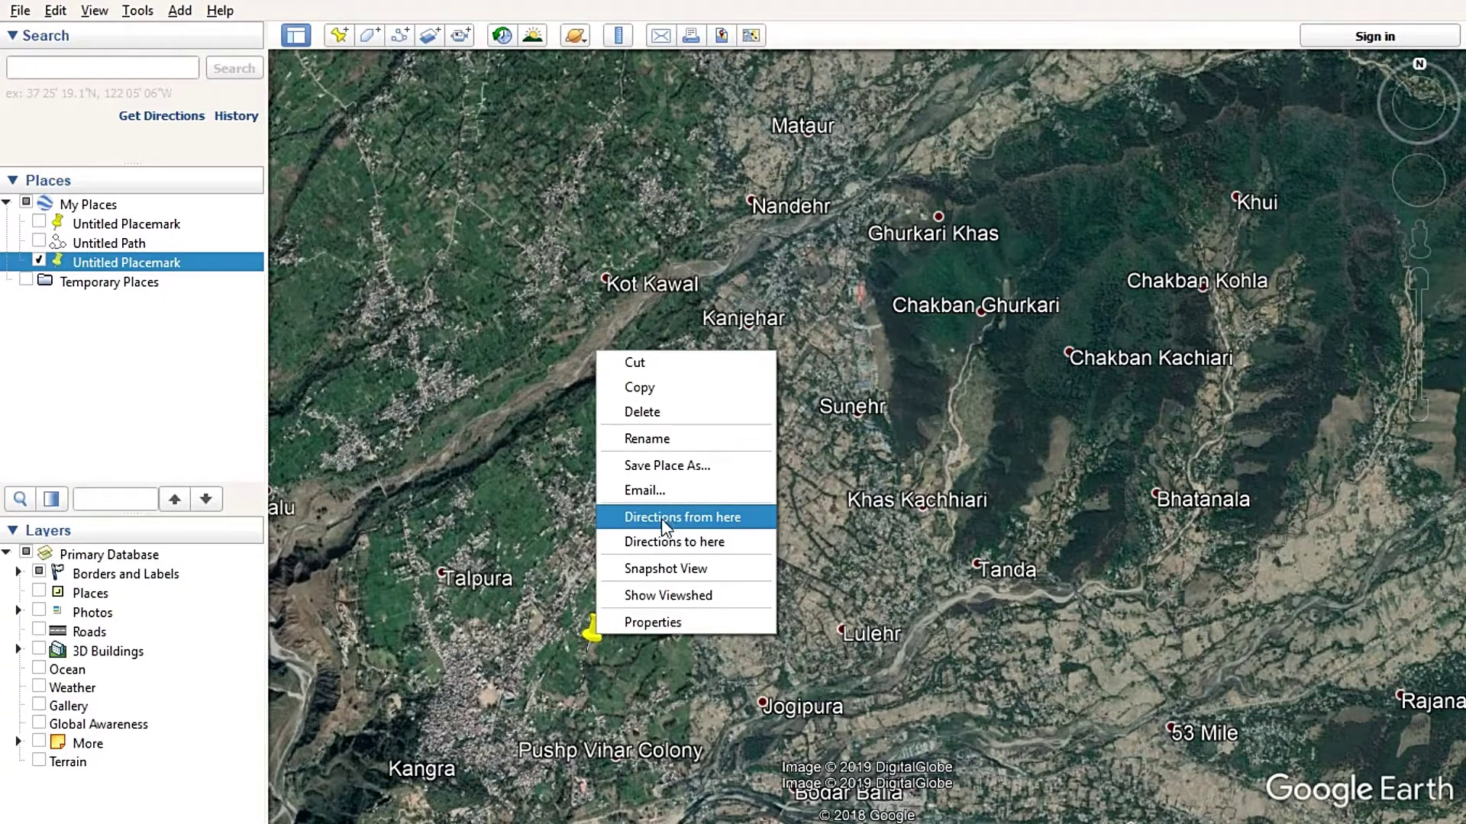
pyautogui.click(707, 517)
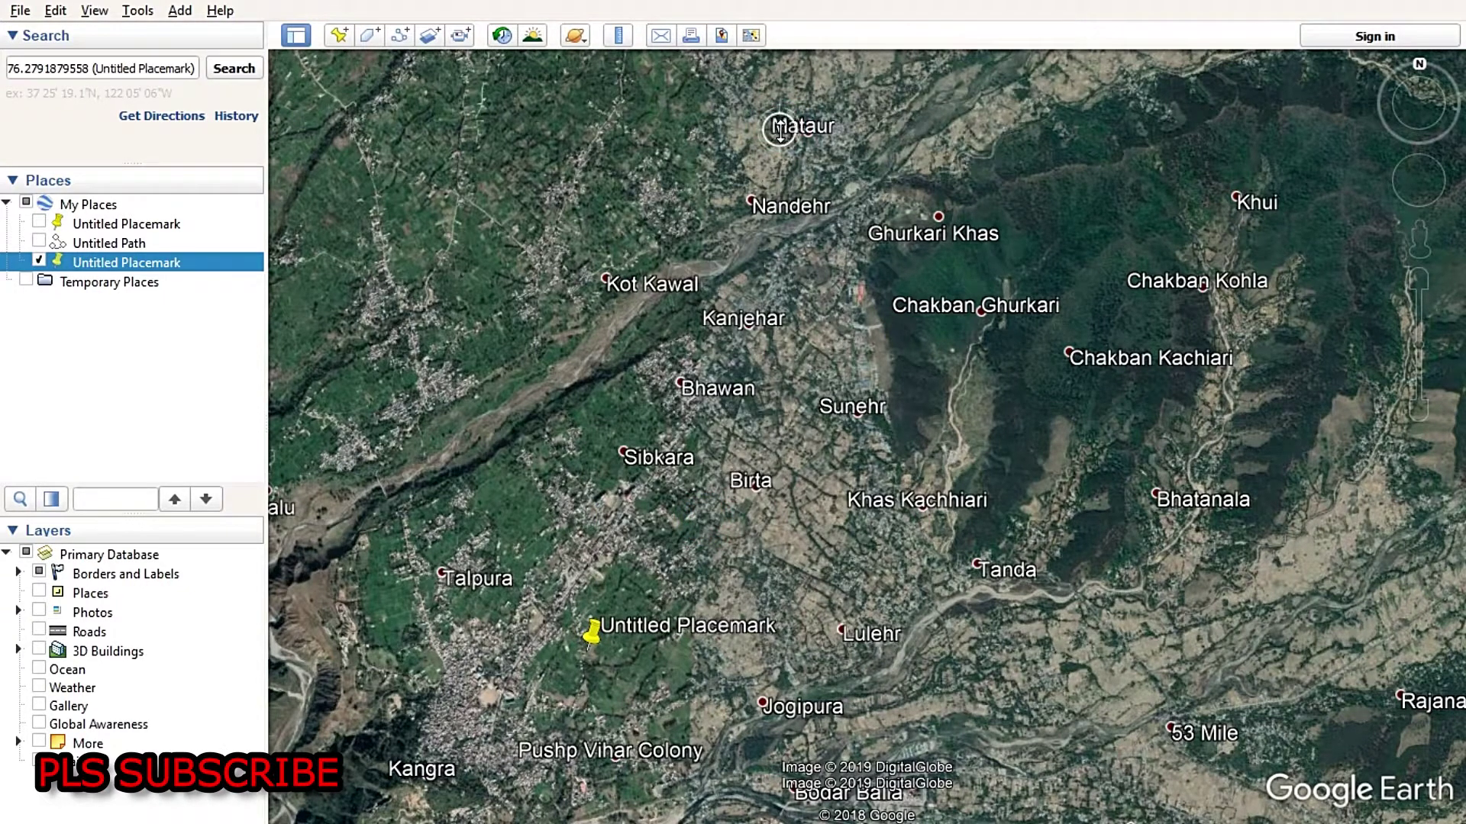
pyautogui.scroll(2, 780, 128)
pyautogui.click(805, 126)
pyautogui.scroll(2, 821, 135)
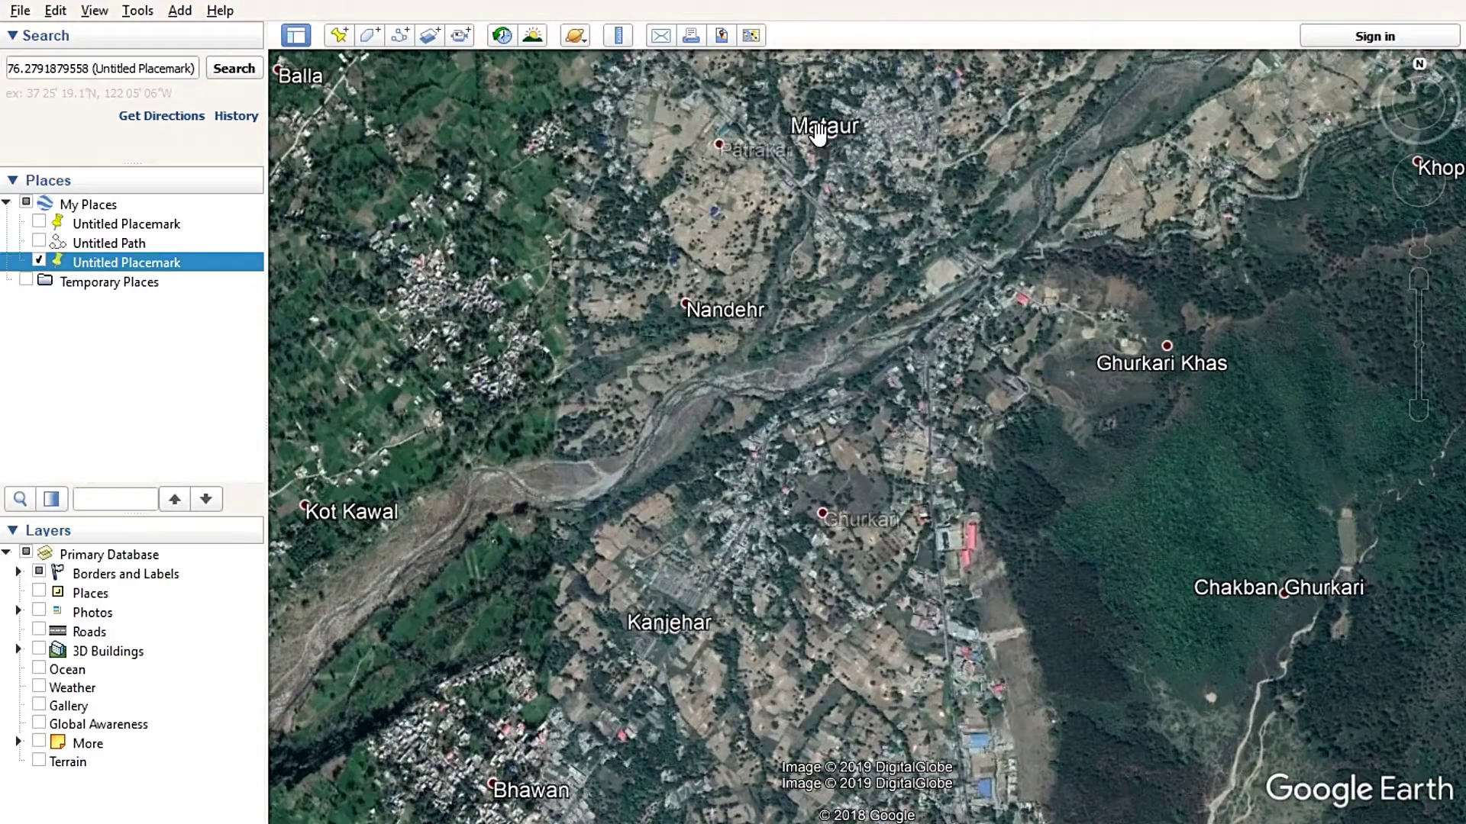
pyautogui.rightClick(832, 139)
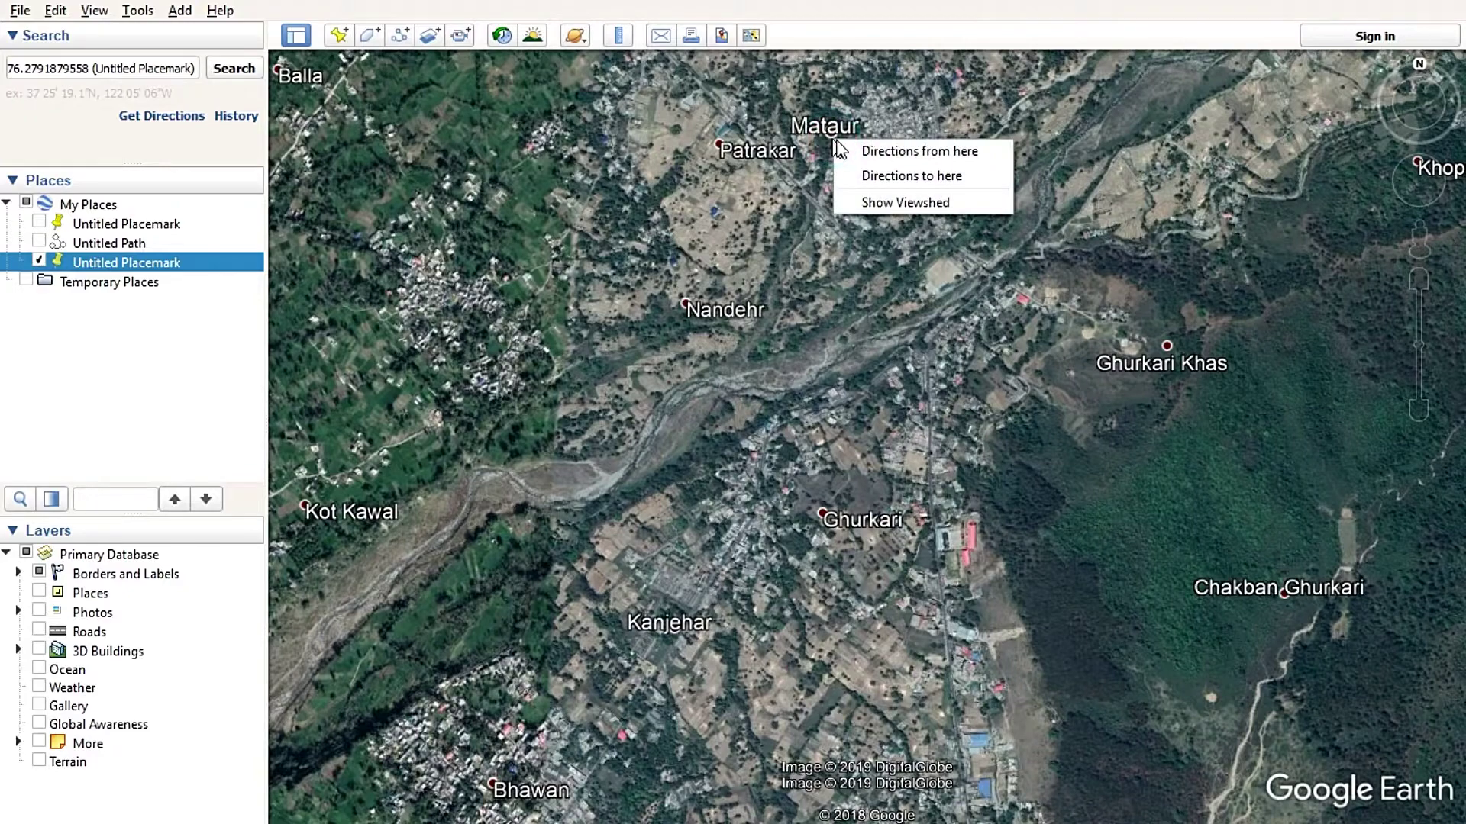
pyautogui.click(883, 171)
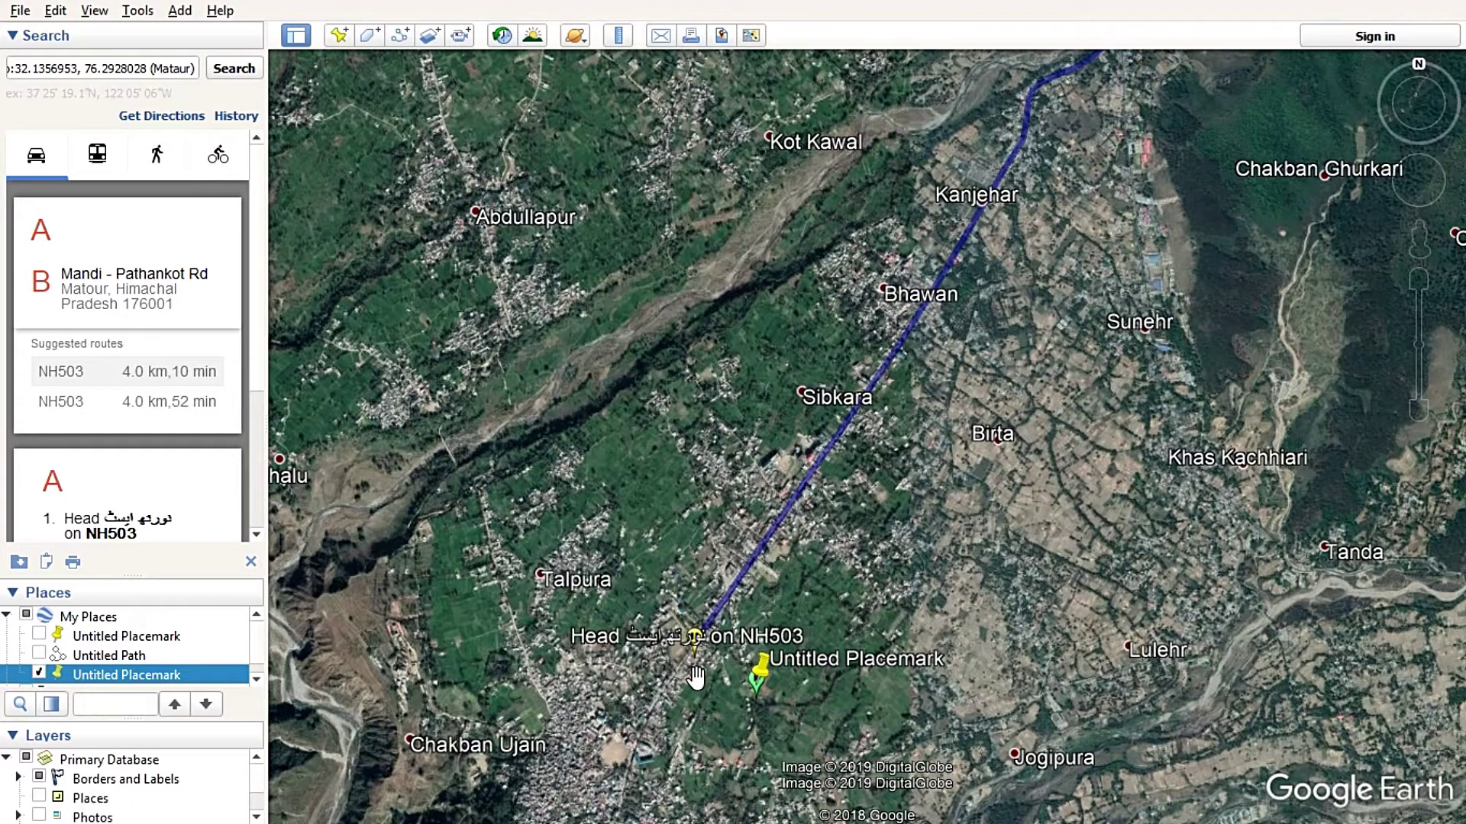
# Check the second suggested NH503 route and return to the first one.
pyautogui.click(100, 404)
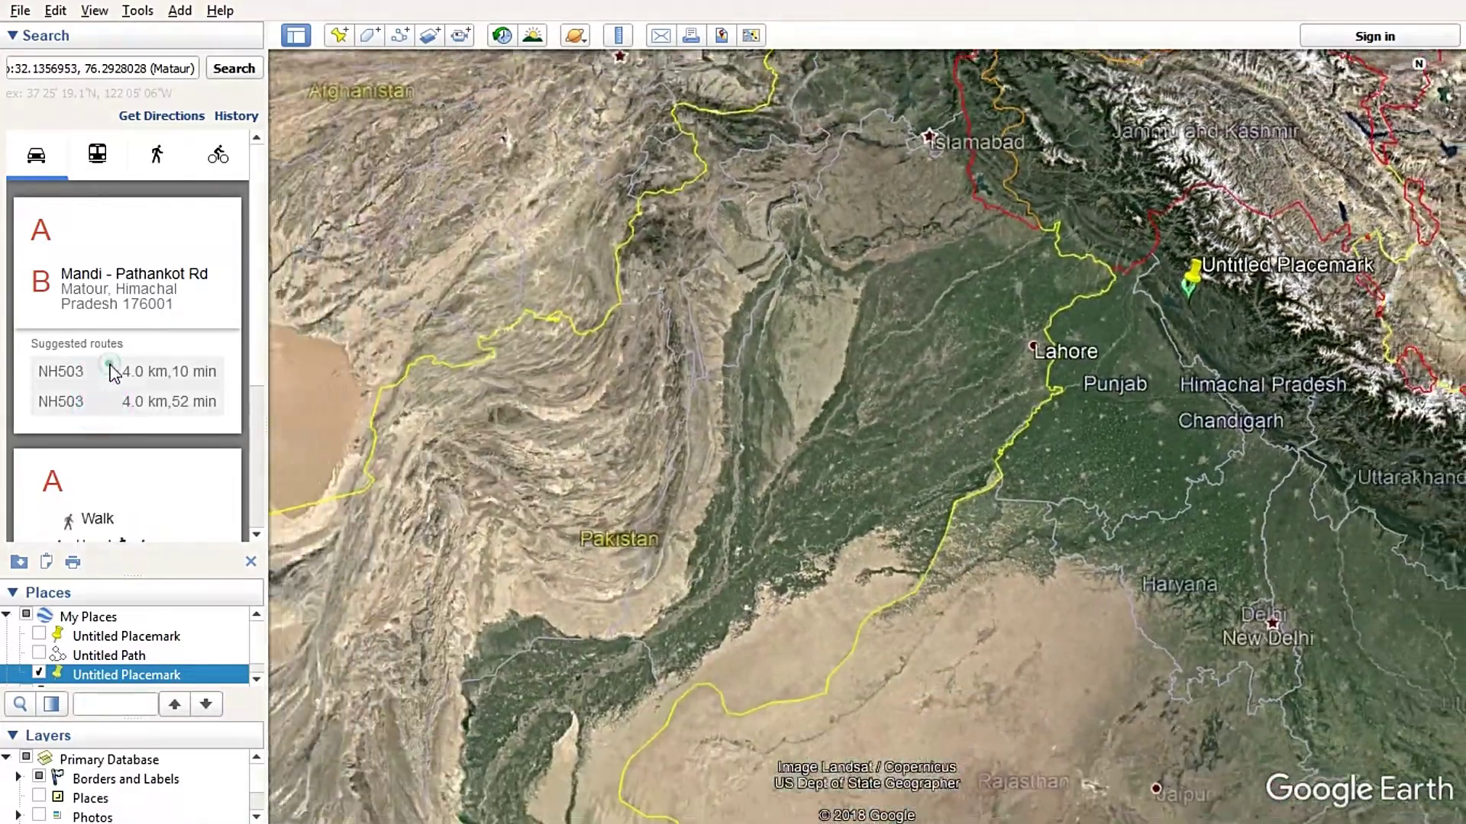
pyautogui.click(109, 370)
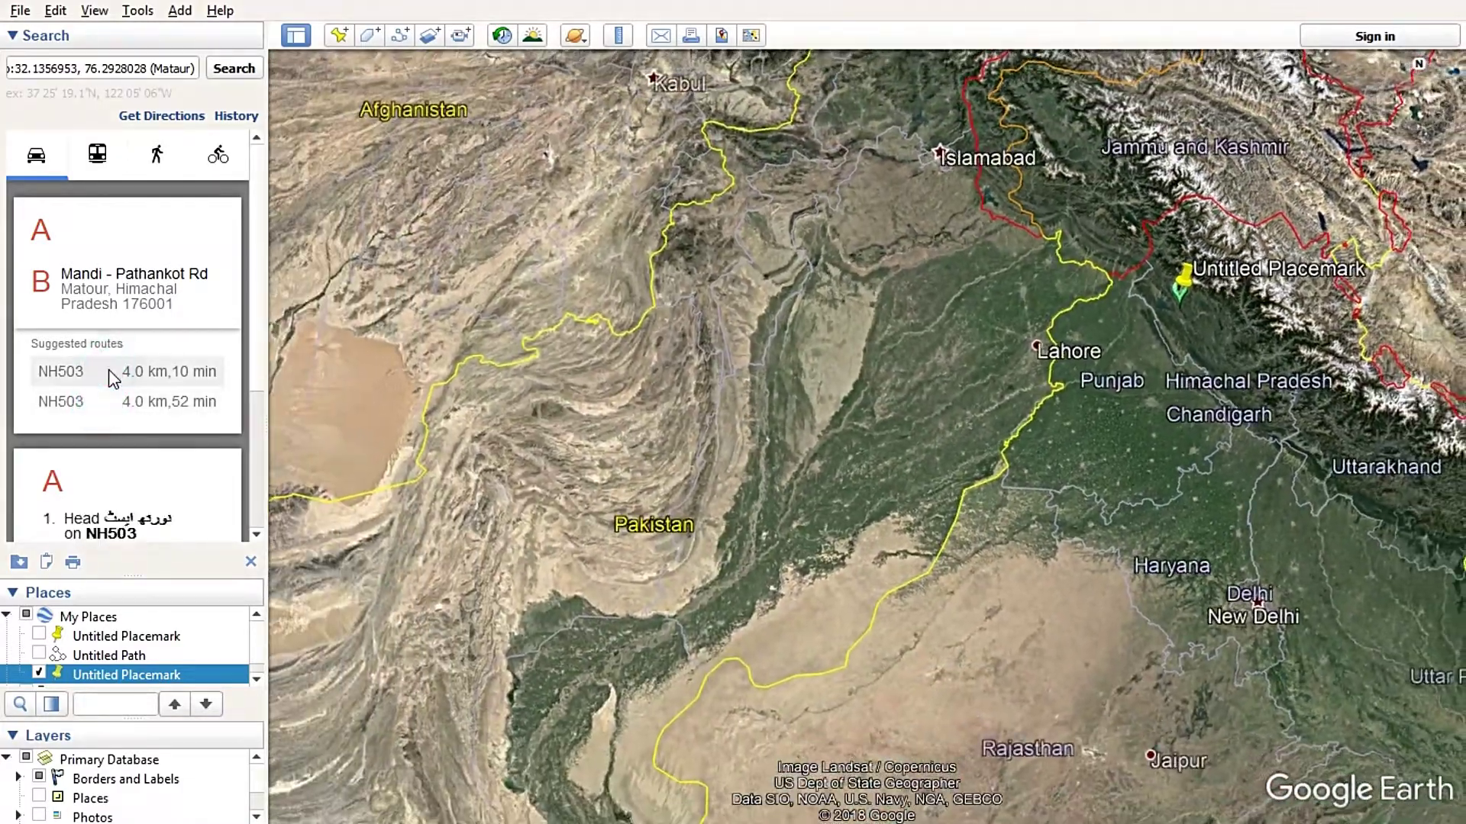
pyautogui.click(107, 373)
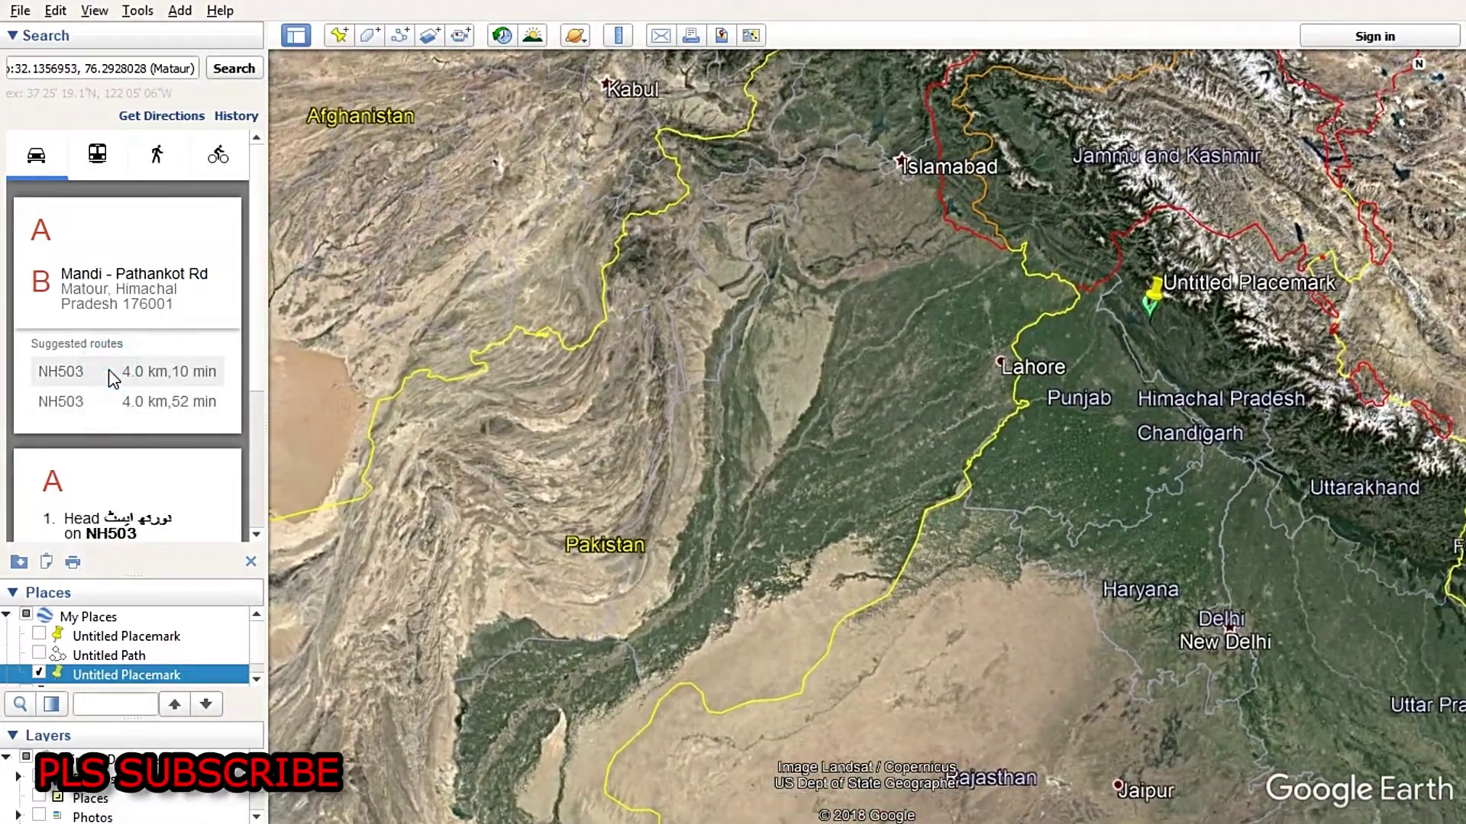
pyautogui.click(737, 533)
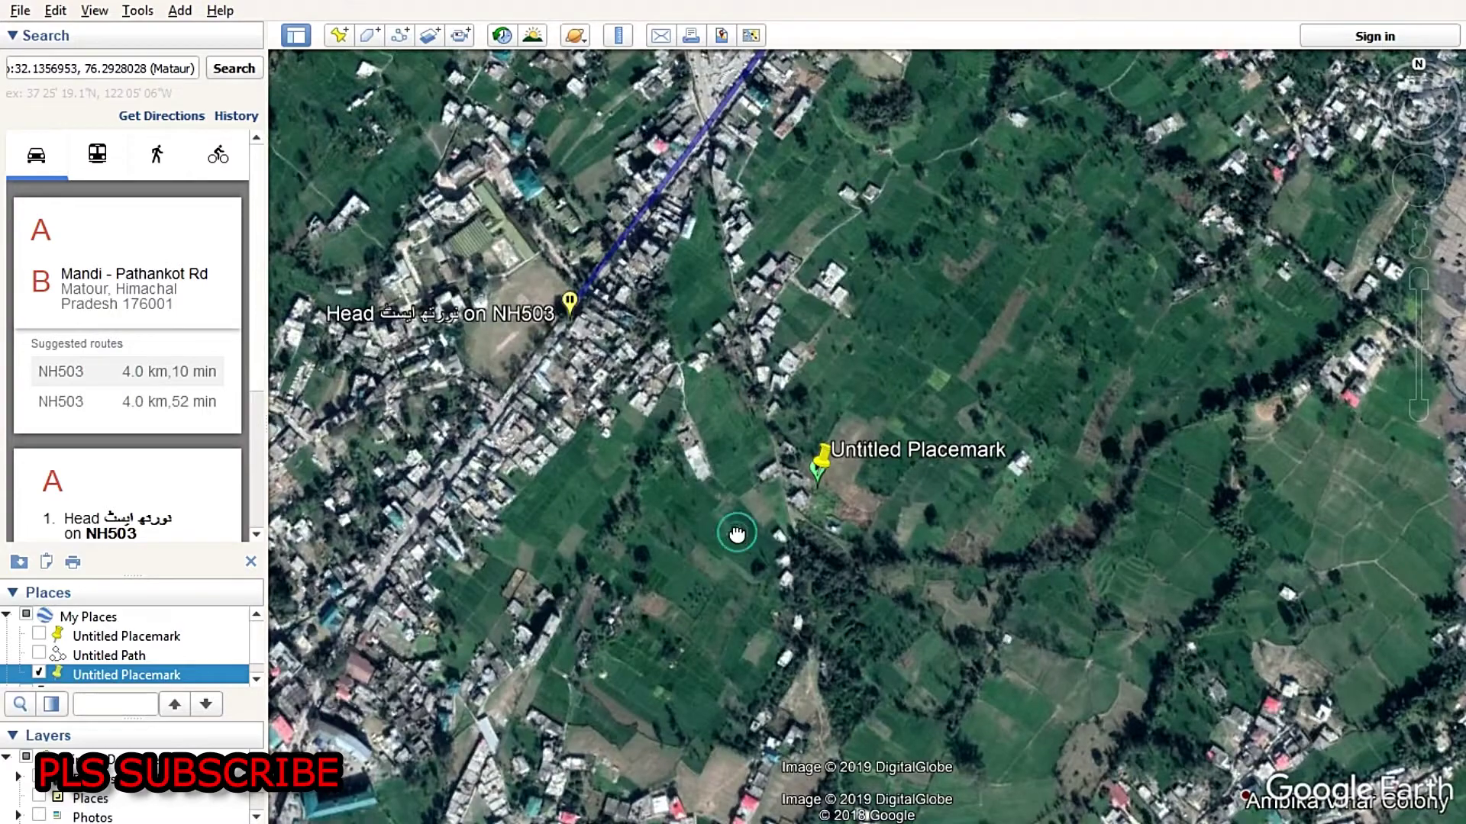
# Draw and save a path about 0.38 km long from the start of the NH503 route to the placemark, checking its length in kilometers.
pyautogui.moveTo(880, 588); pyautogui.dragTo(1013, 451, button='middle')
pyautogui.moveTo(1013, 451); pyautogui.dragTo(609, 470)
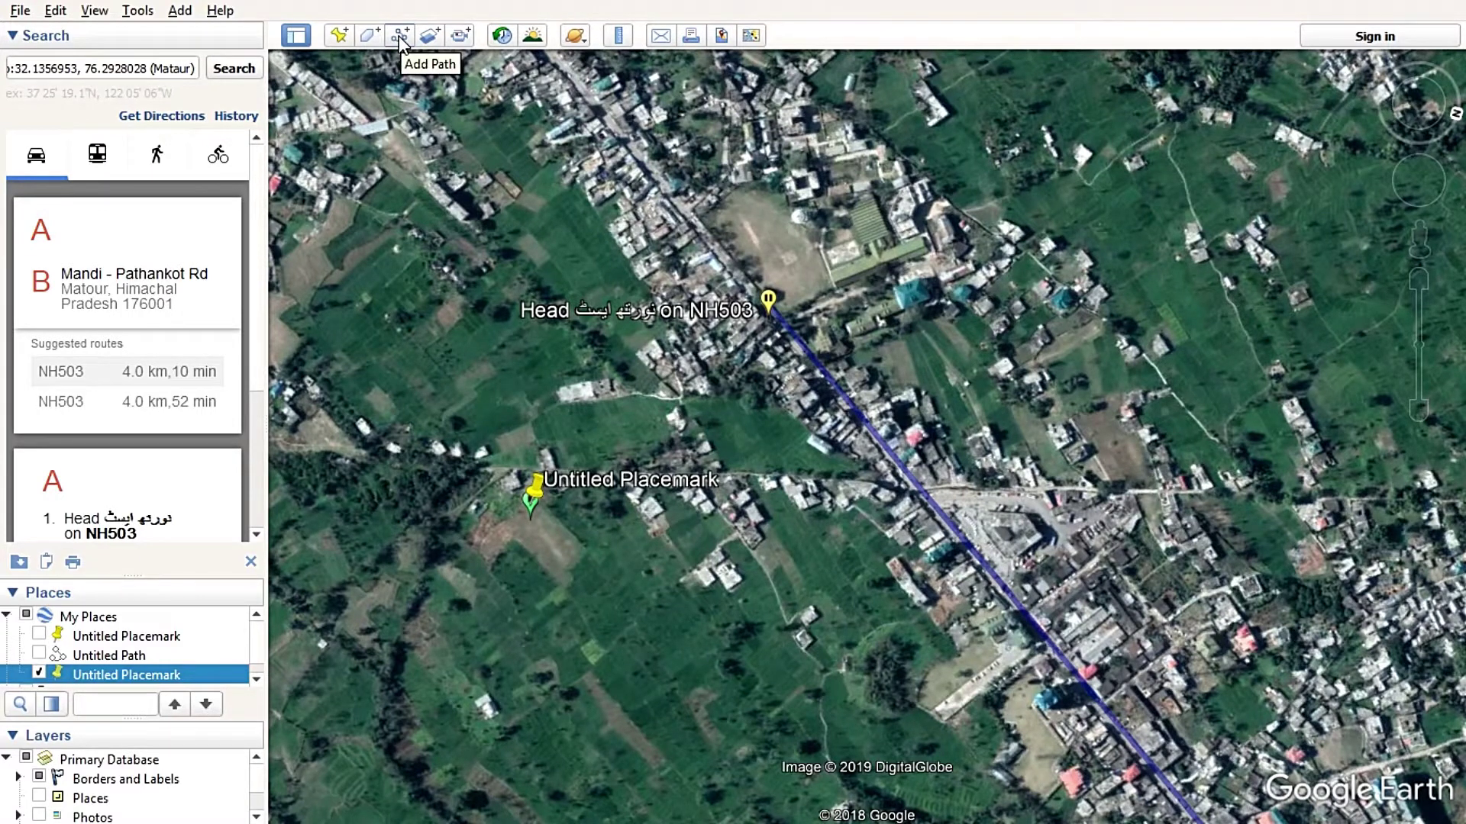
pyautogui.click(400, 40)
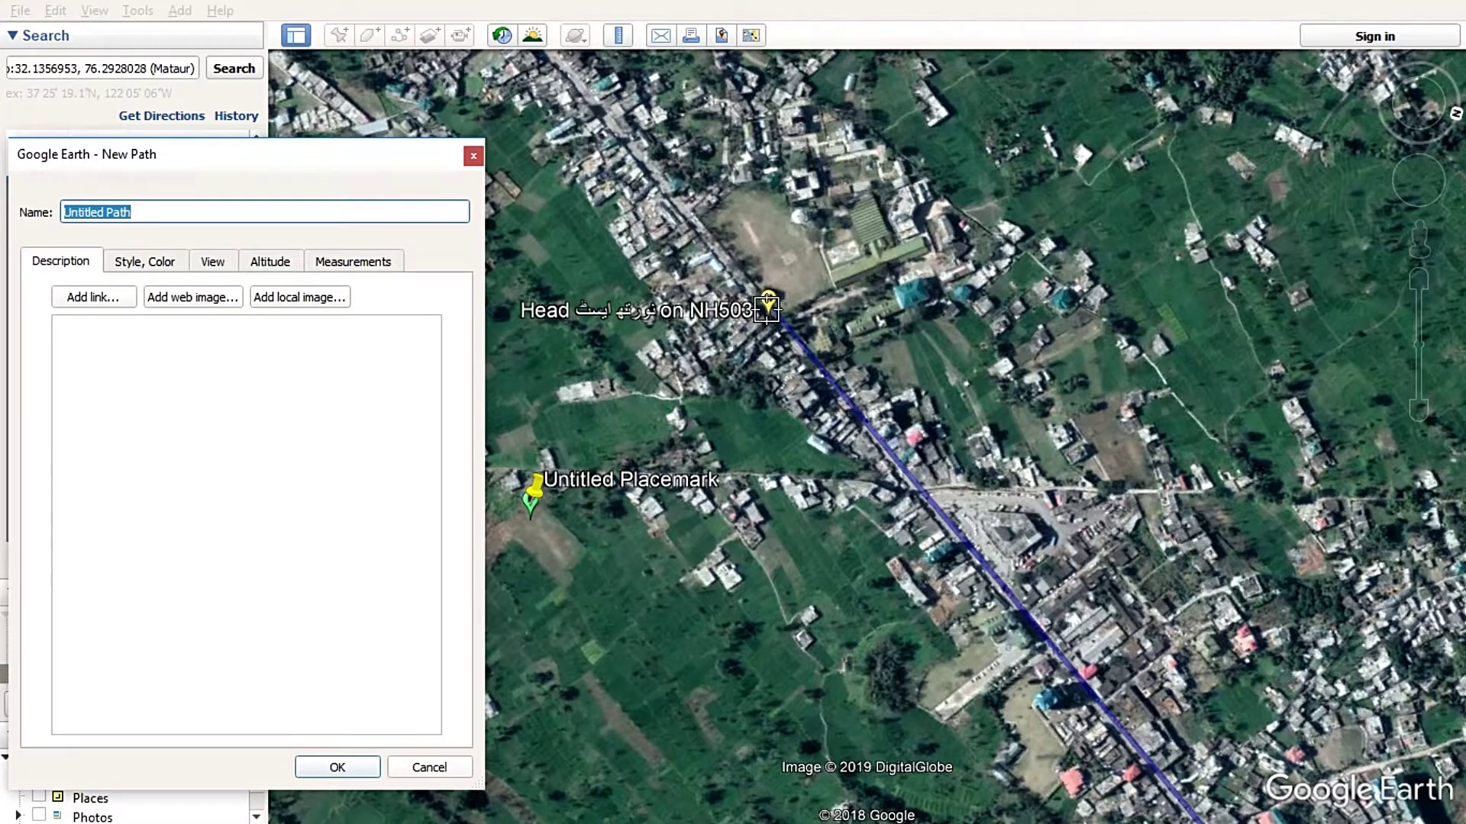
pyautogui.moveTo(768, 308); pyautogui.dragTo(711, 365)
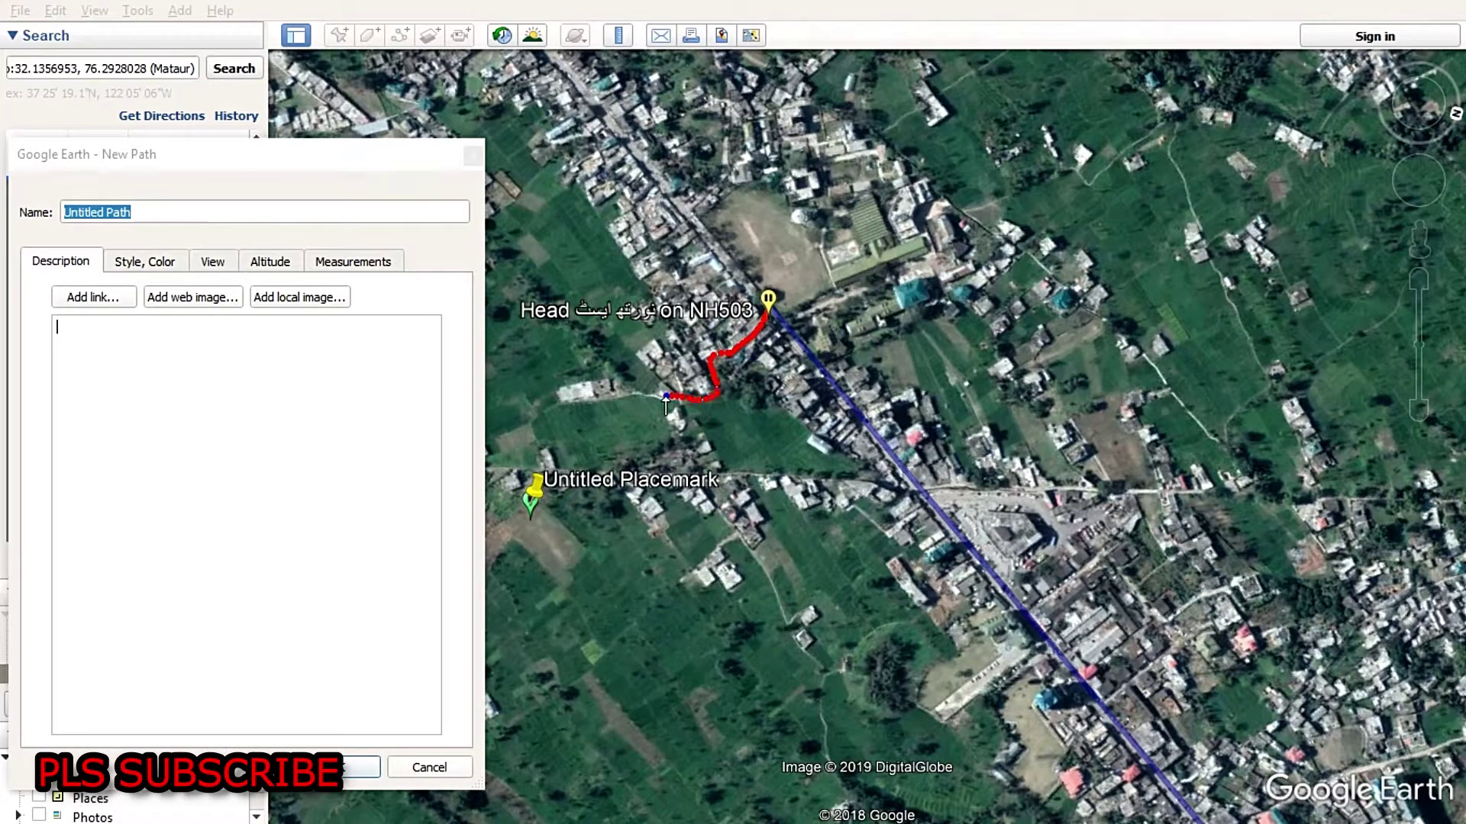
pyautogui.moveTo(636, 393); pyautogui.dragTo(611, 394)
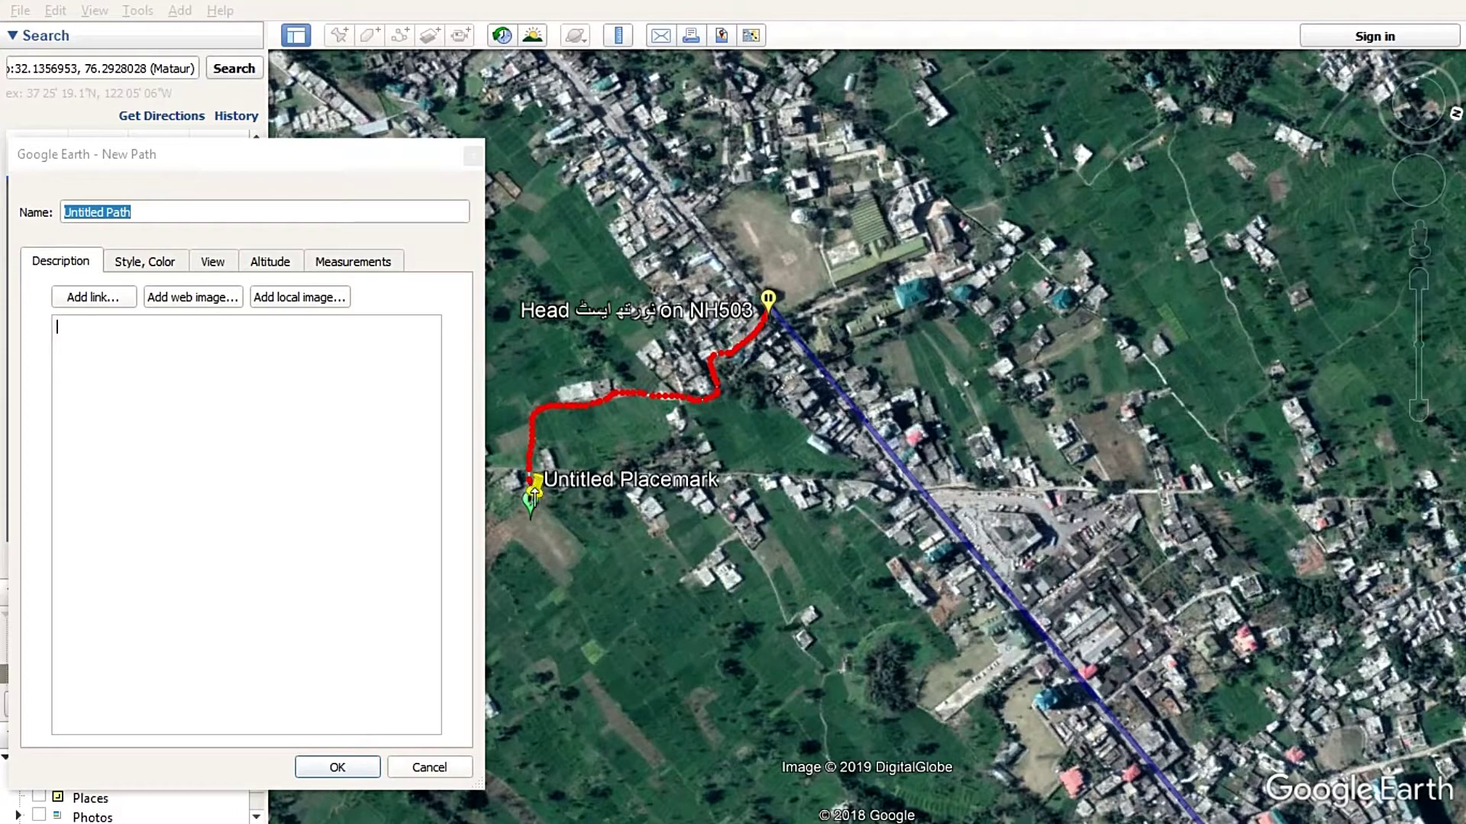
pyautogui.click(345, 267)
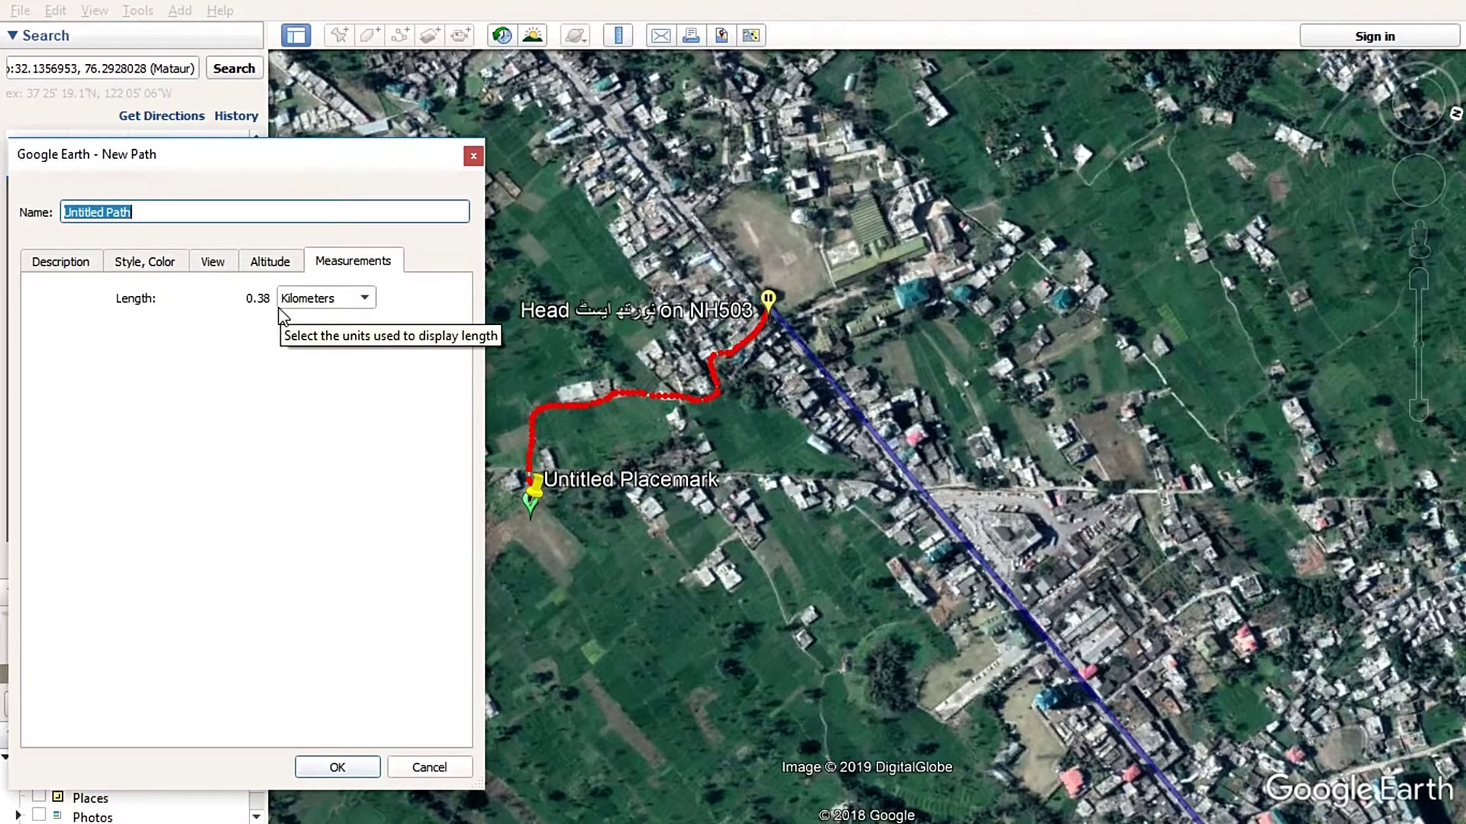
pyautogui.click(337, 768)
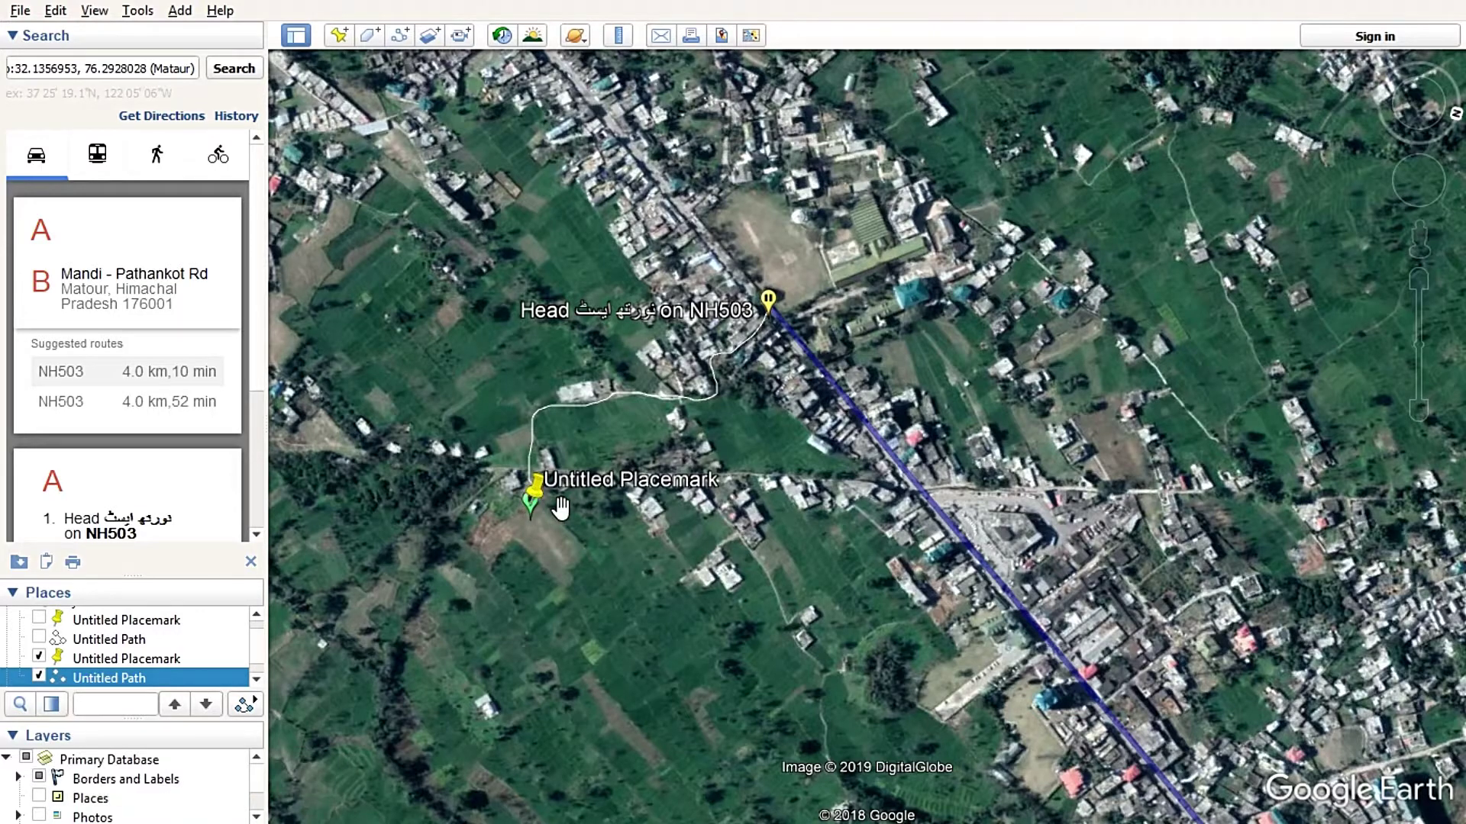
# Examine the whole route from the placemark and its connecting path to Mataur.
pyautogui.moveTo(618, 553); pyautogui.dragTo(668, 398)
pyautogui.scroll(-5, 674, 517)
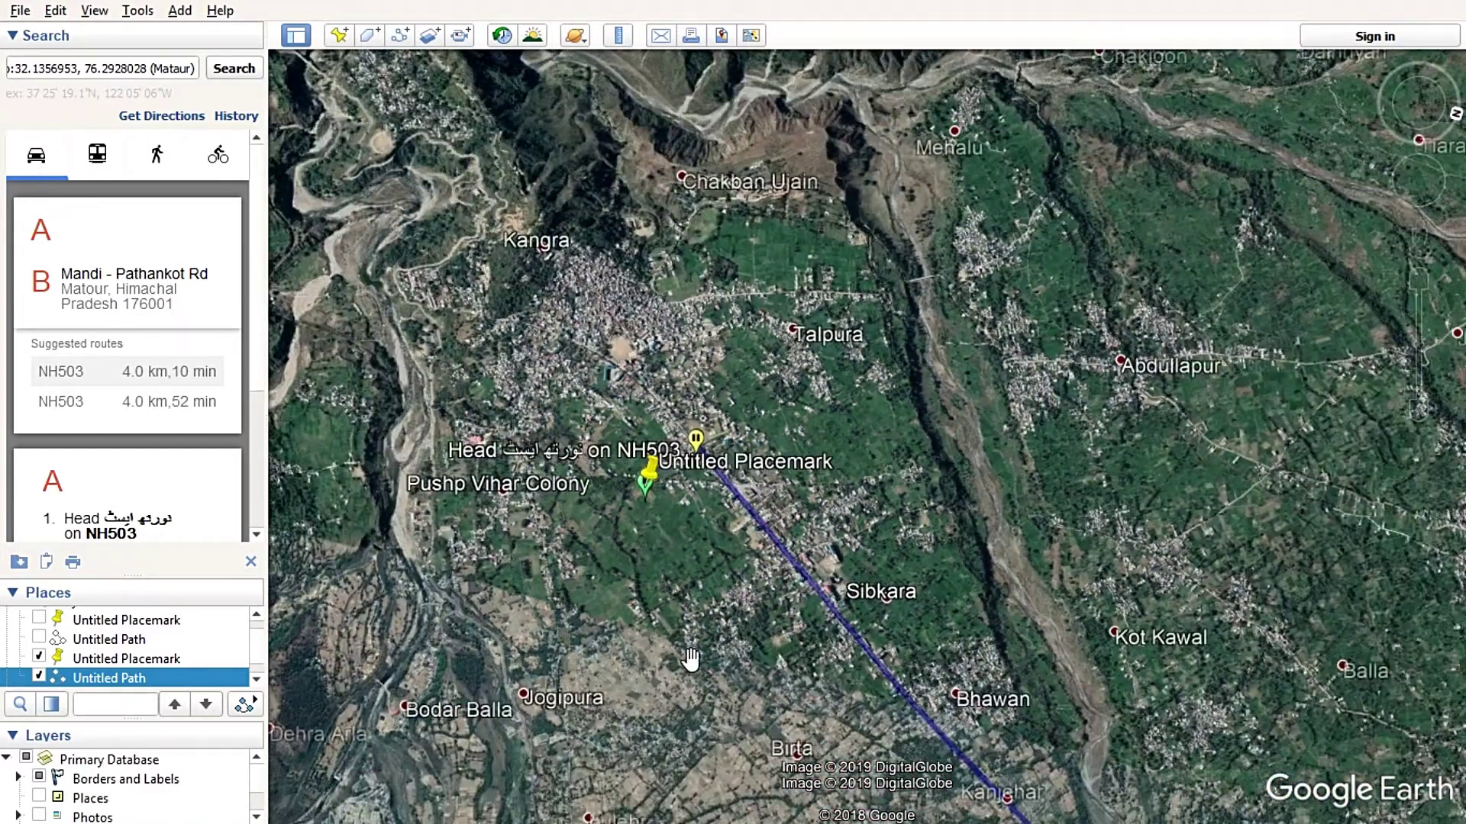
pyautogui.moveTo(691, 659); pyautogui.dragTo(719, 471)
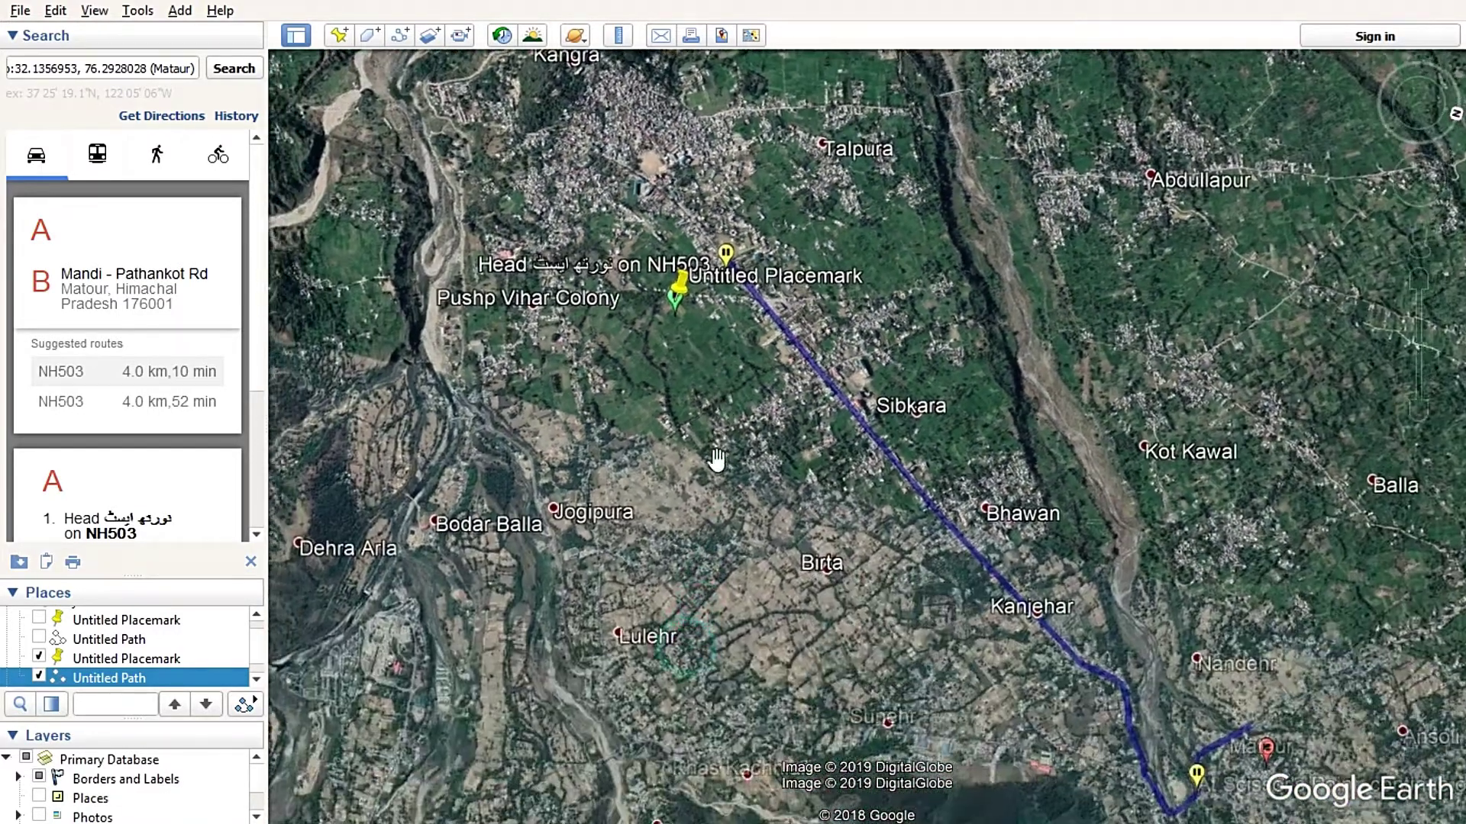
# Clear the Mataur directions results and examine the landscape around Nagrota Bagwan, Malan, Kharouth and Palampur, ending at the hills near Bhati.
pyautogui.click(250, 561)
pyautogui.moveTo(732, 598); pyautogui.dragTo(736, 350)
pyautogui.moveTo(788, 602); pyautogui.dragTo(785, 369)
pyautogui.scroll(-4, 771, 532)
pyautogui.moveTo(825, 519); pyautogui.dragTo(969, 155)
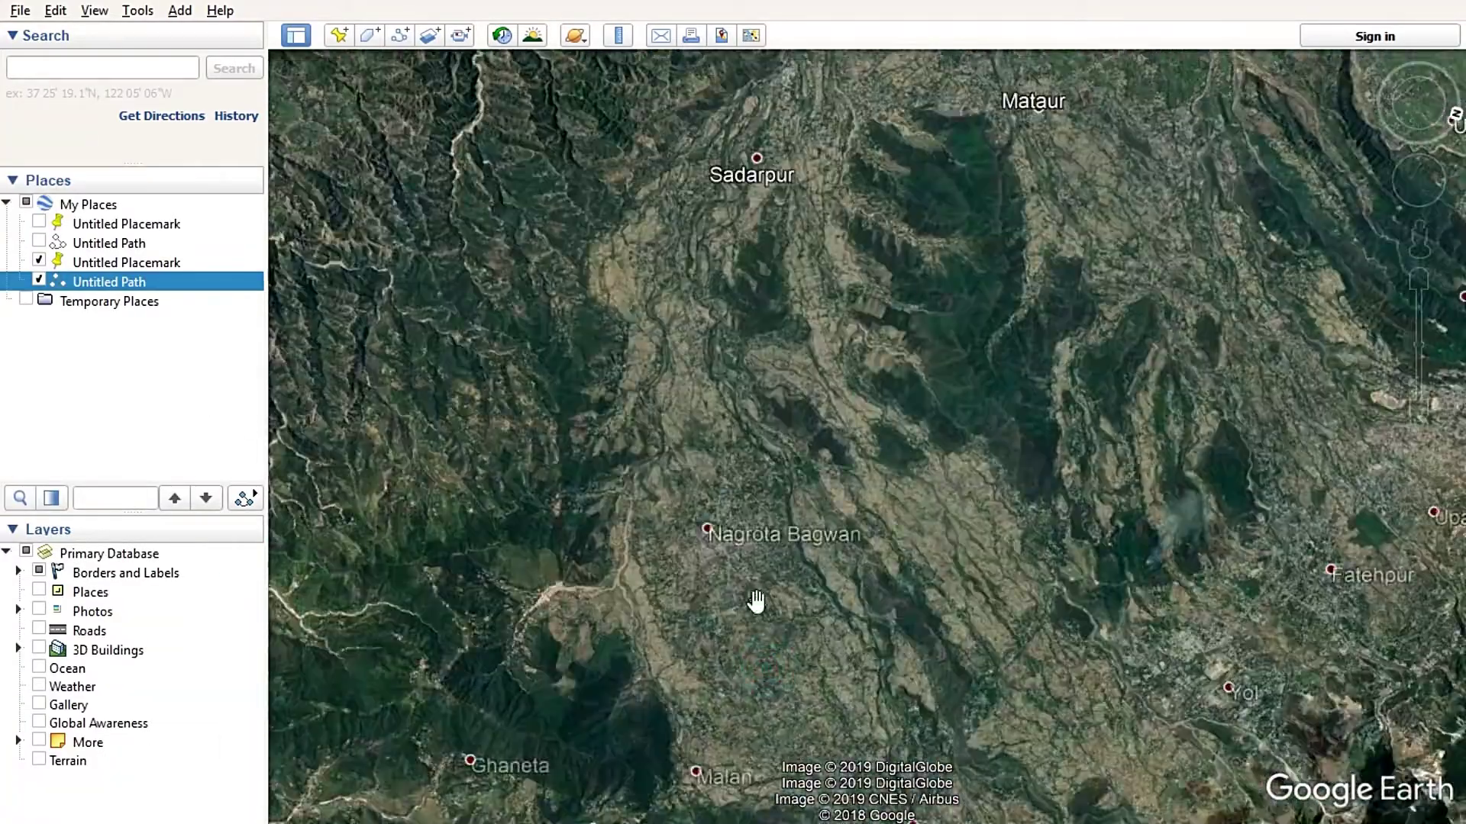
pyautogui.moveTo(756, 601); pyautogui.dragTo(886, 203)
pyautogui.moveTo(914, 662); pyautogui.dragTo(821, 614, button='middle')
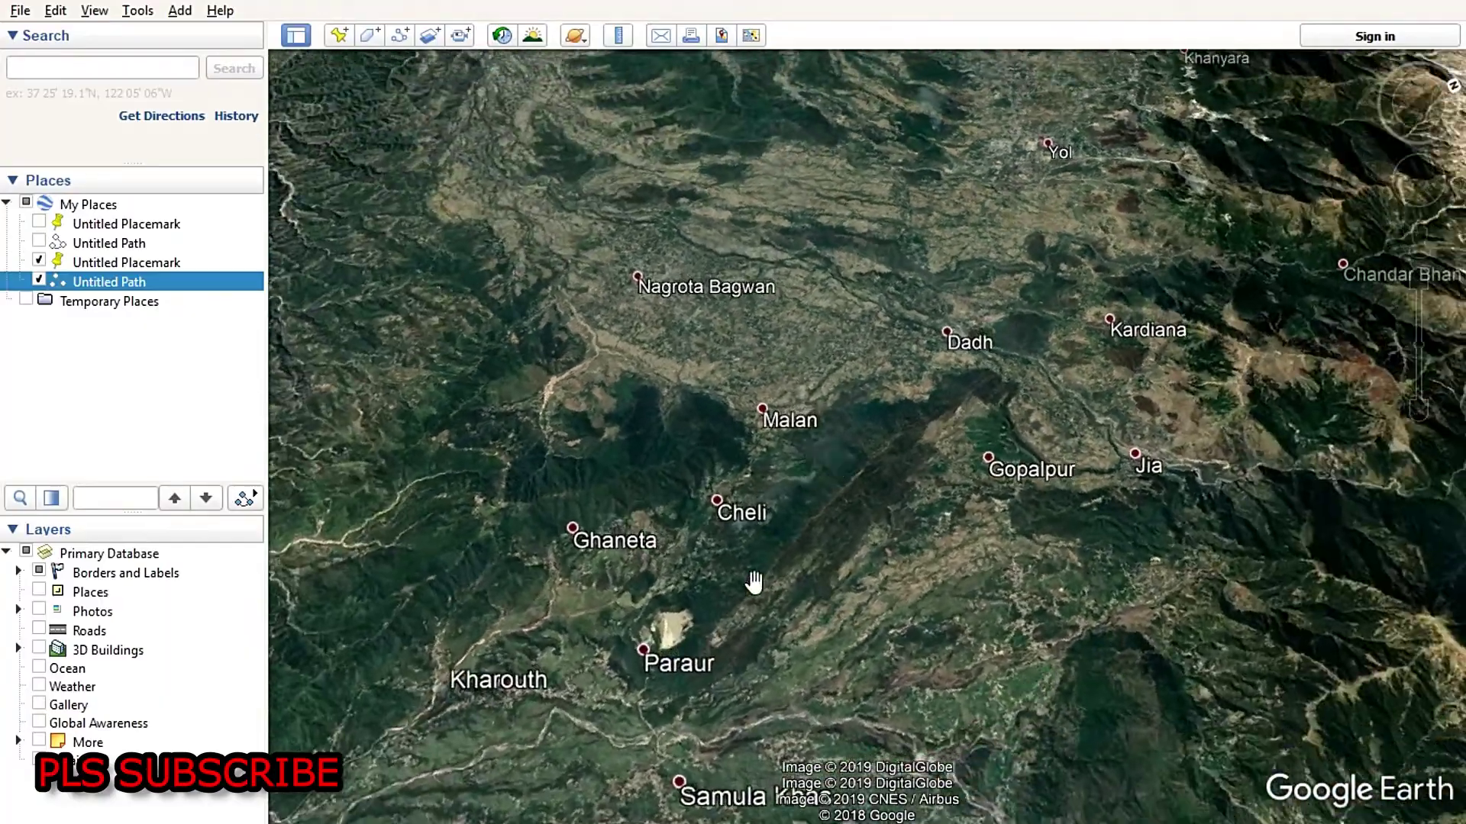
pyautogui.moveTo(654, 560); pyautogui.dragTo(1047, 183)
pyautogui.scroll(-3, 720, 427)
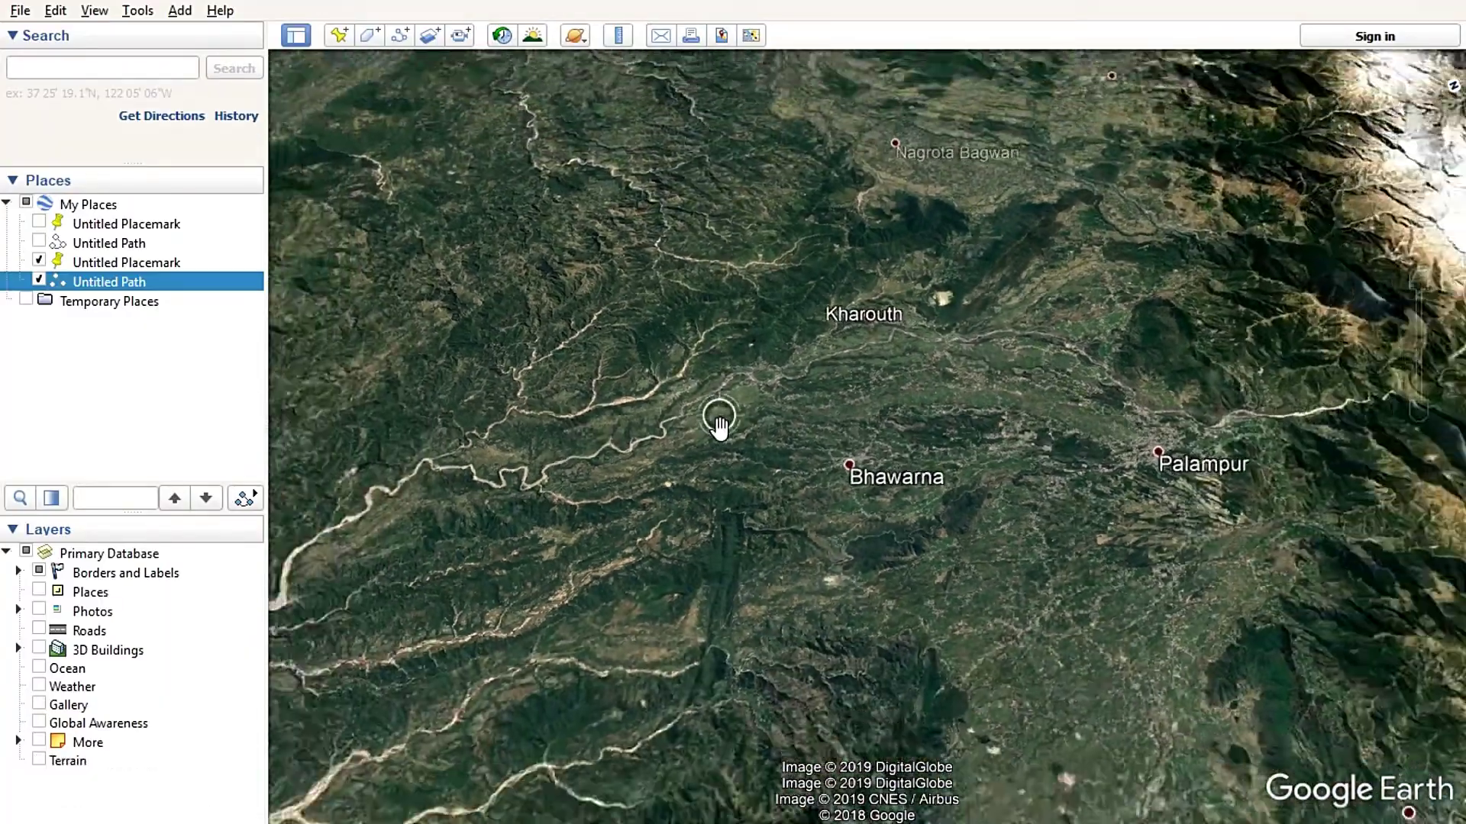
pyautogui.moveTo(1168, 294); pyautogui.dragTo(1030, 562)
pyautogui.moveTo(802, 372); pyautogui.dragTo(860, 501)
pyautogui.scroll(5, 602, 550)
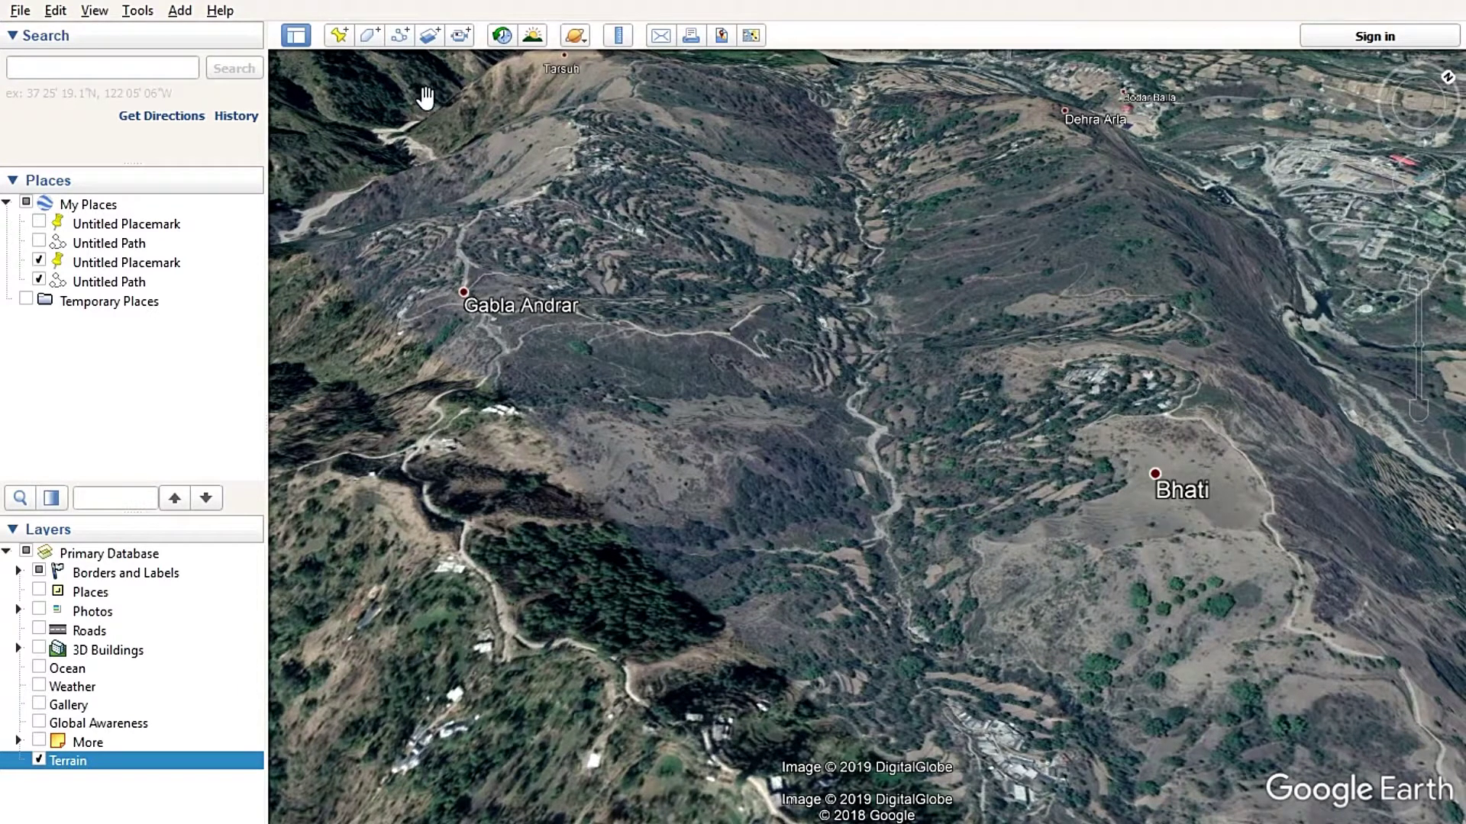
# Measure the straight-line distance in kilometers across the valley from just below Gabla Andrar to the opposite ridge beyond Bhati.
pyautogui.click(619, 35)
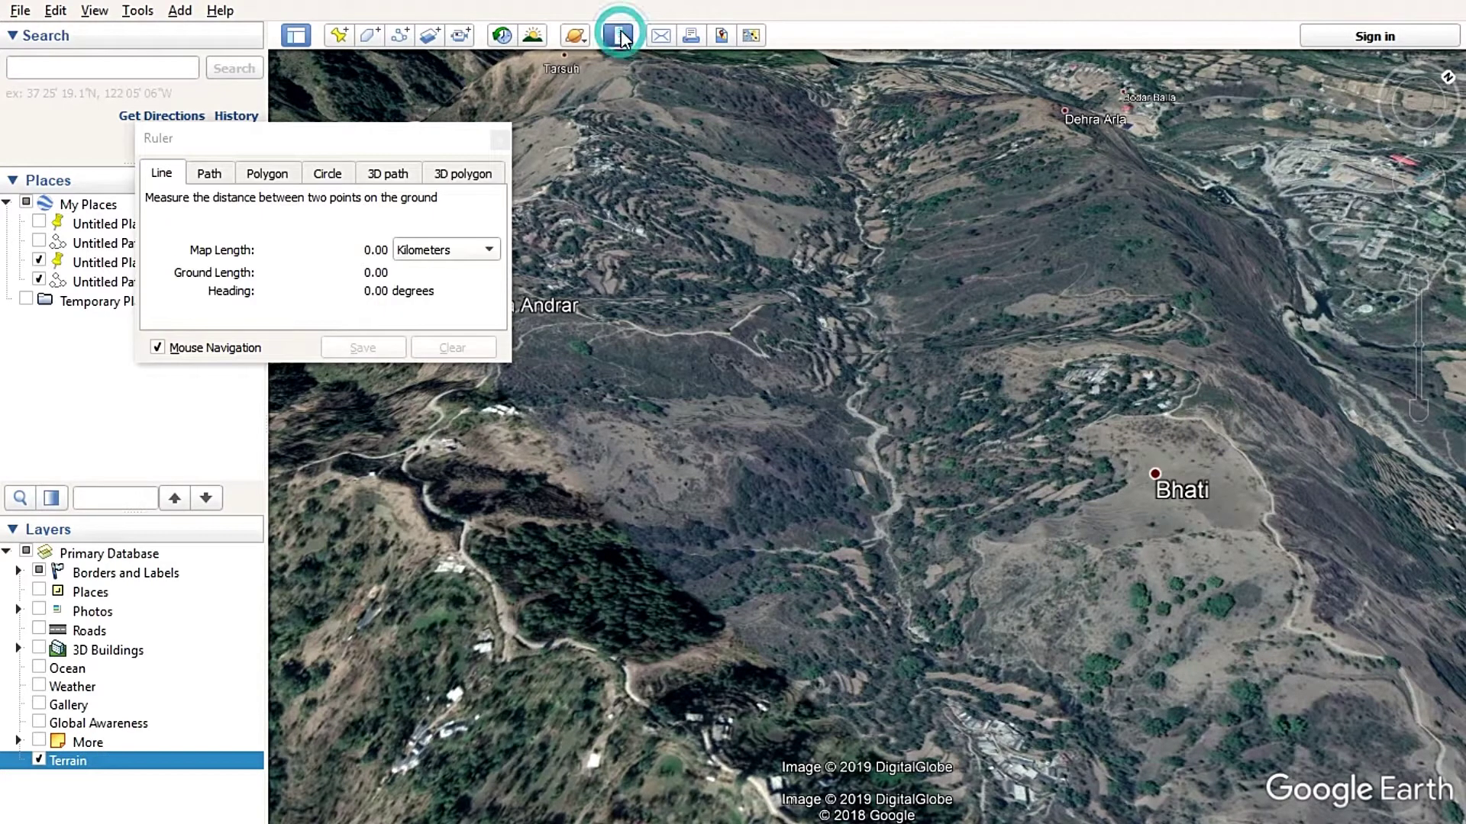
pyautogui.moveTo(393, 138); pyautogui.dragTo(235, 76)
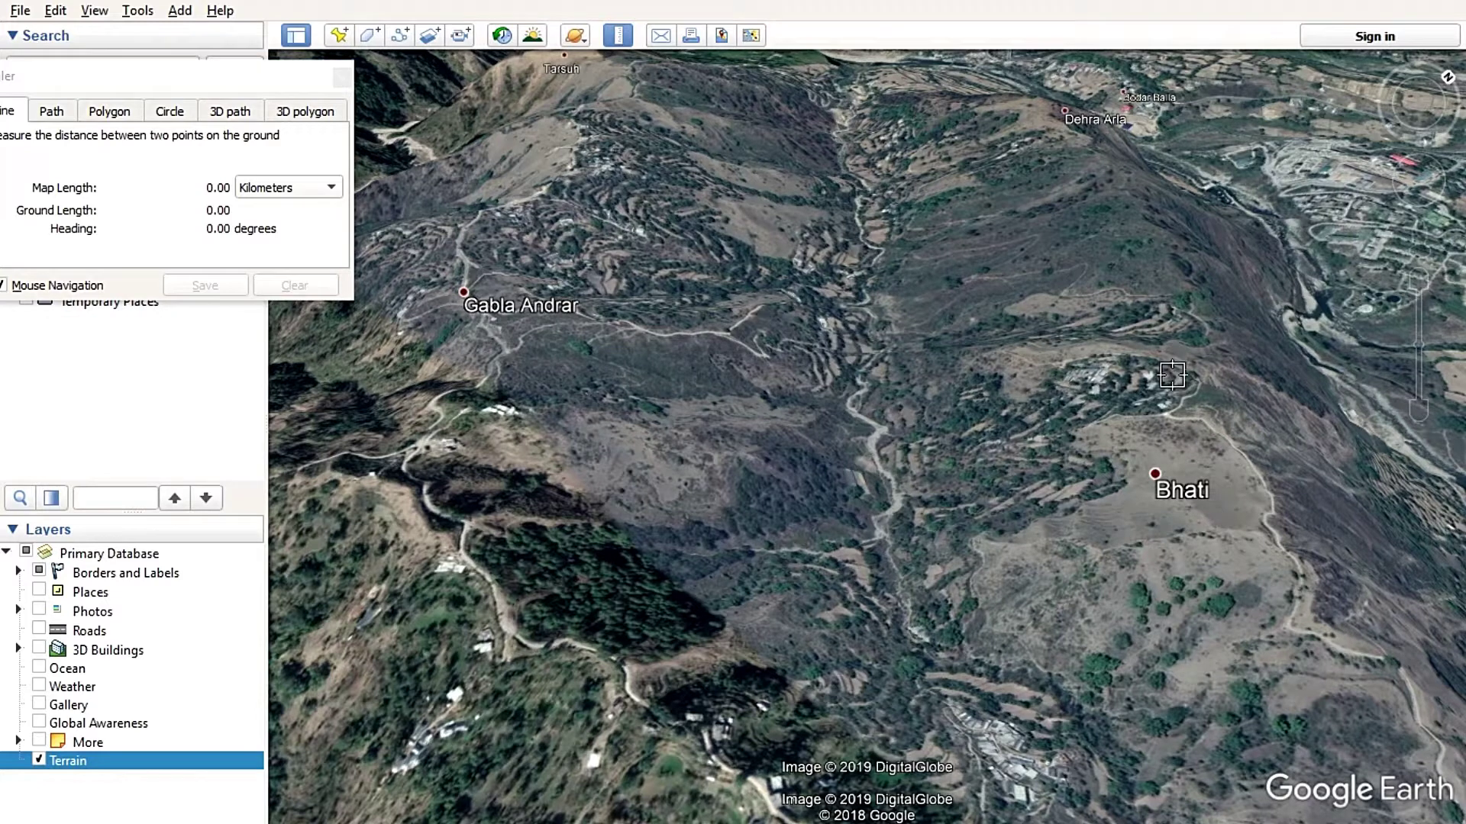
pyautogui.click(481, 328)
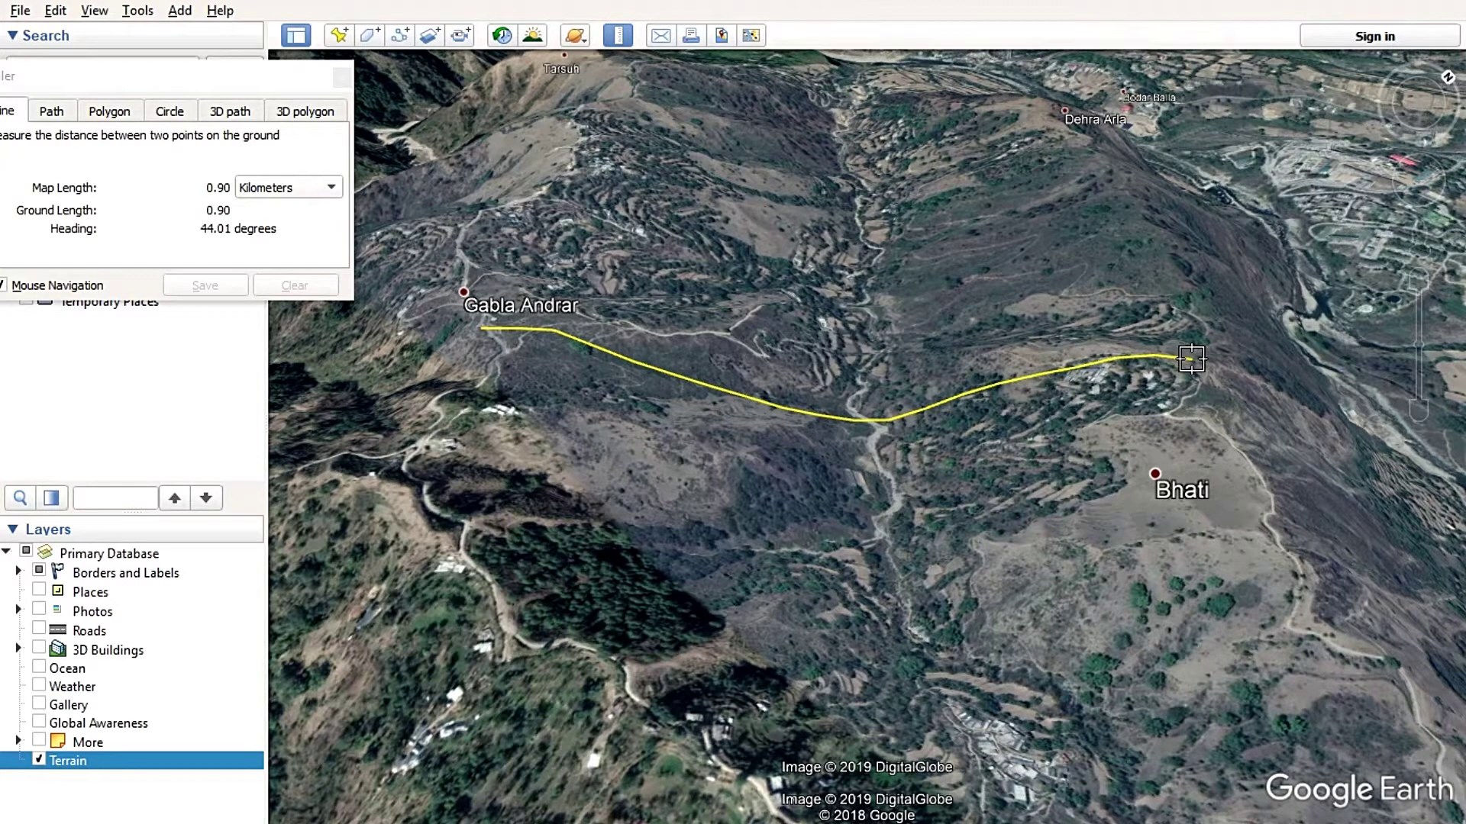
pyautogui.click(273, 200)
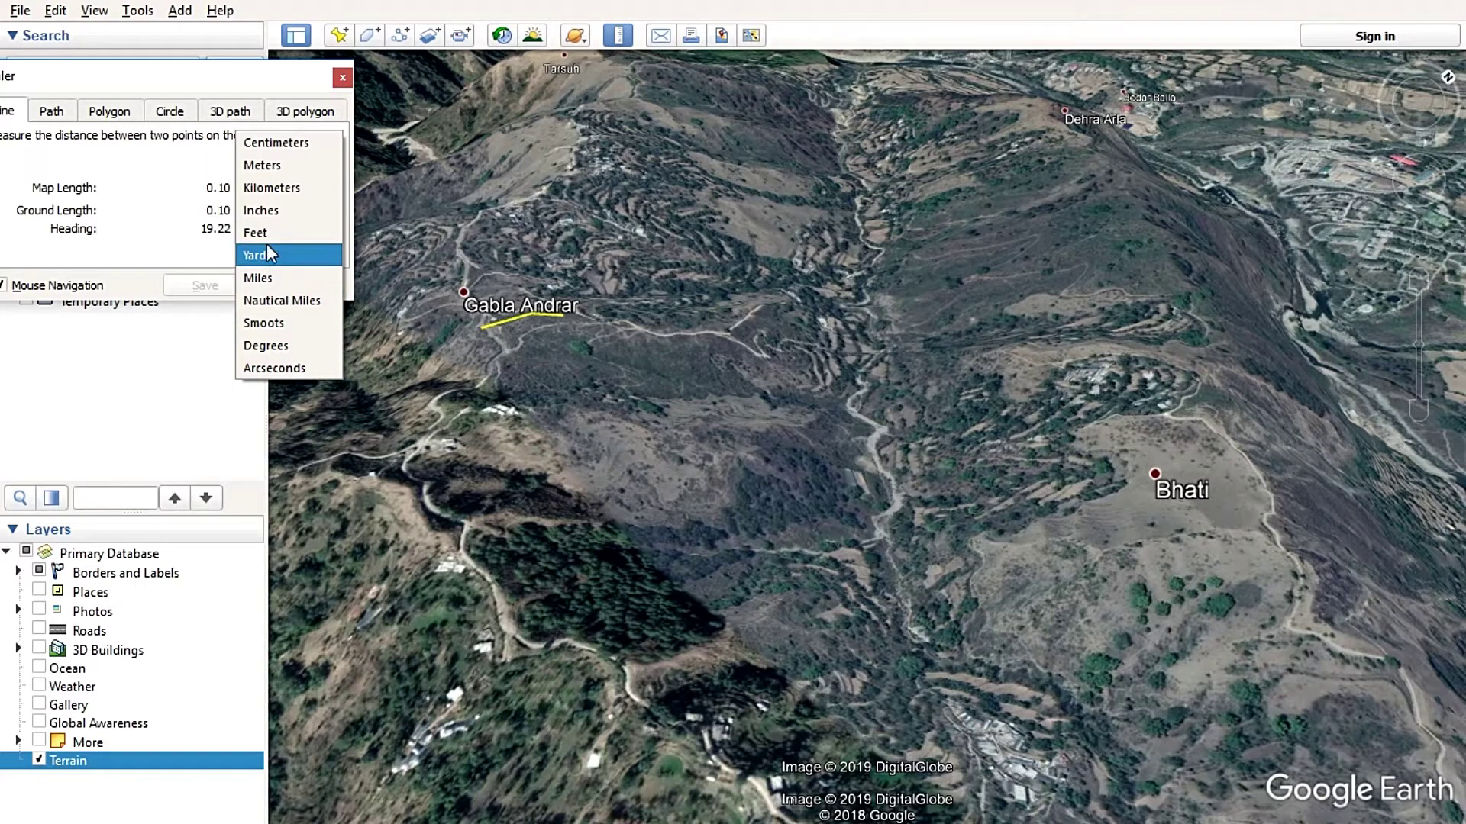
pyautogui.click(1167, 367)
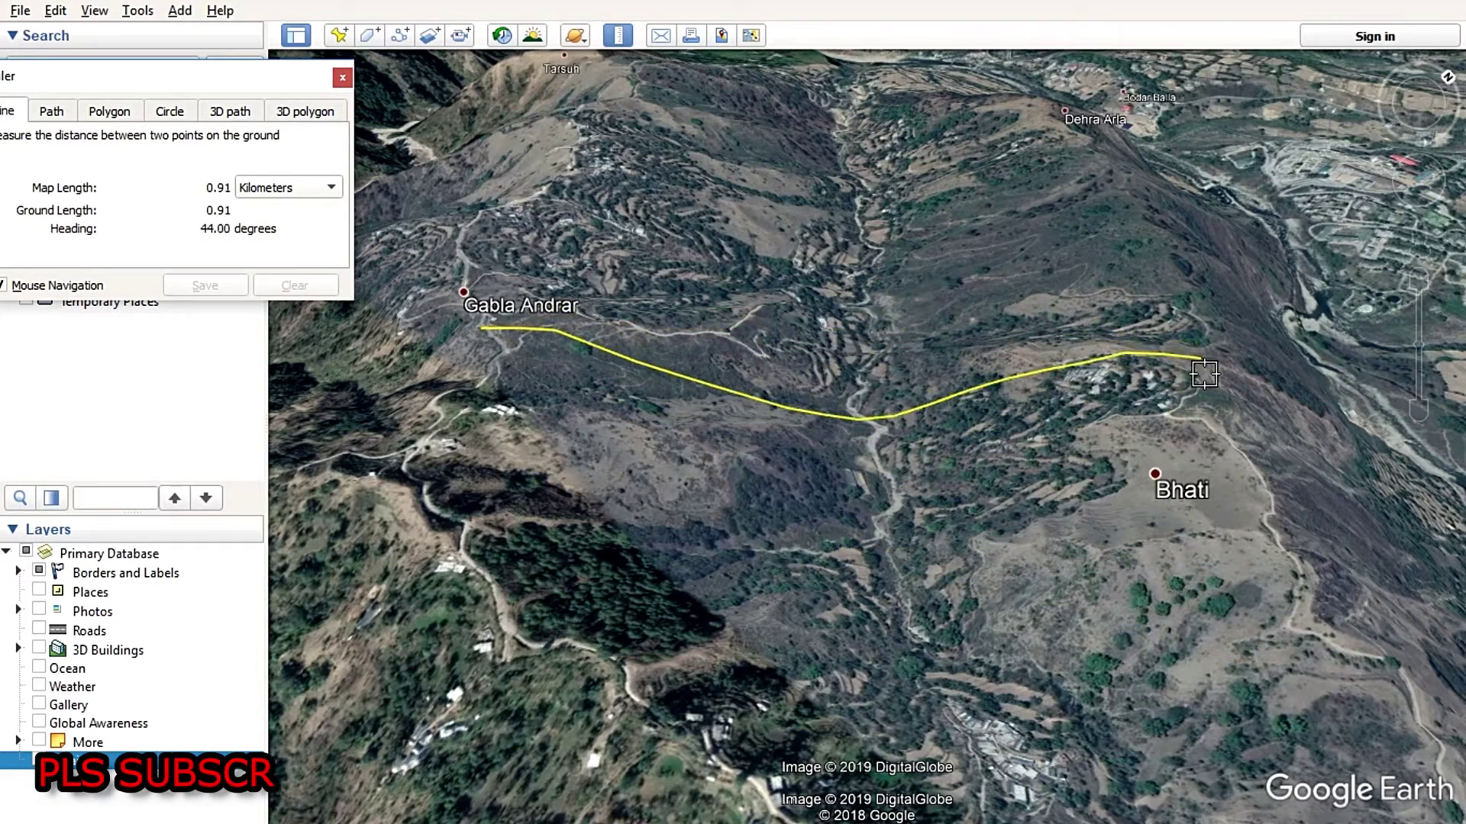
pyautogui.click(1182, 304)
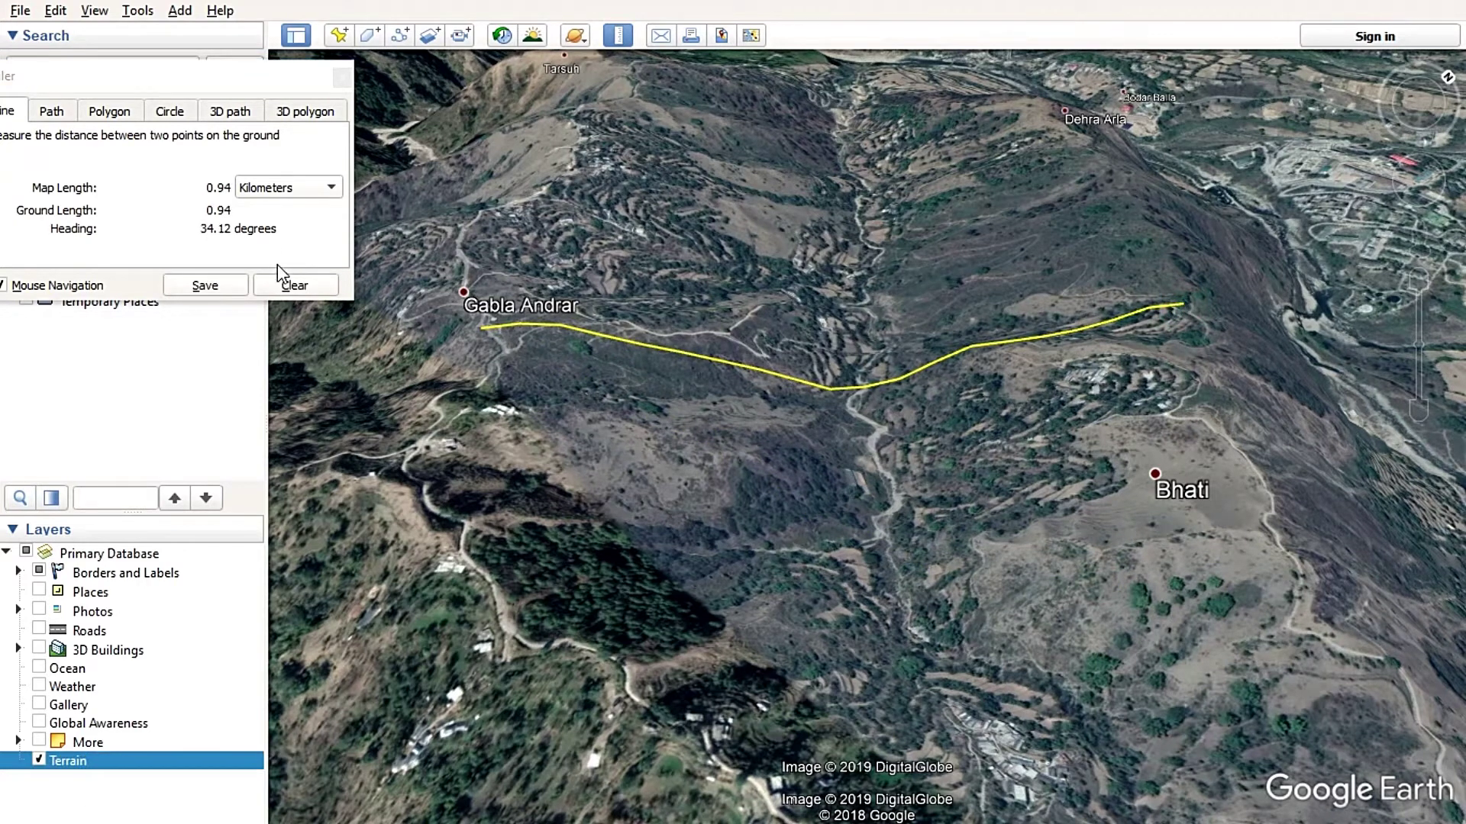